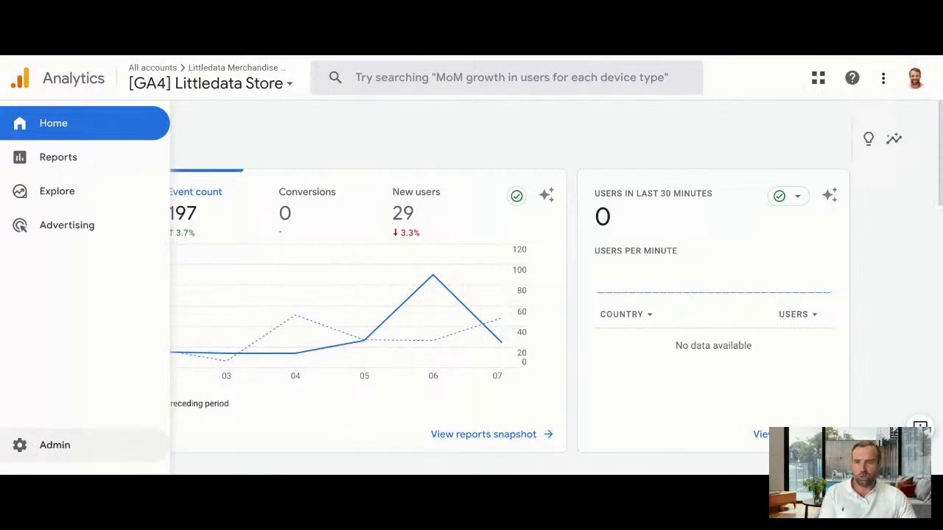
Open the custom definitions of the Littledata Store property in the admin settings
click(44, 445)
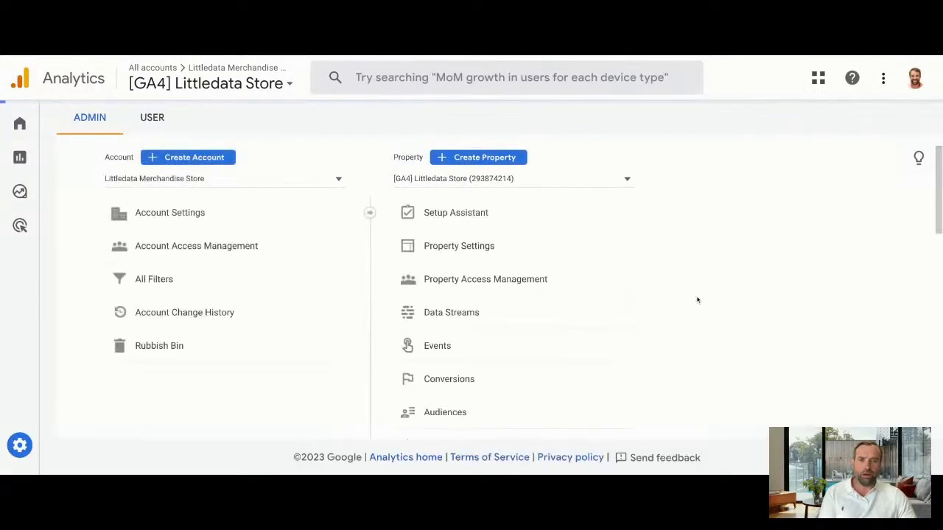
scroll(566, 339, down, 2)
click(552, 336)
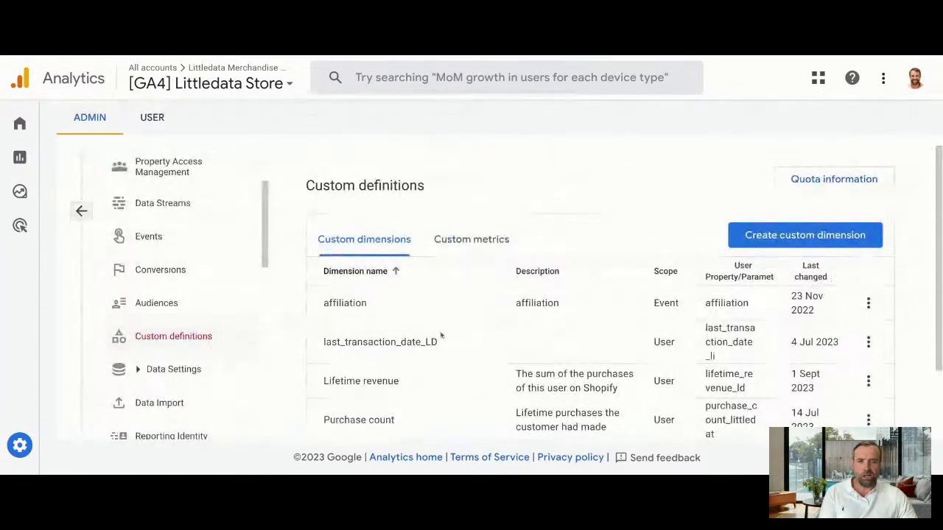
Review the affiliation custom dimension's settings and the help text for its event parameter, and close it without editing
click(868, 302)
click(873, 340)
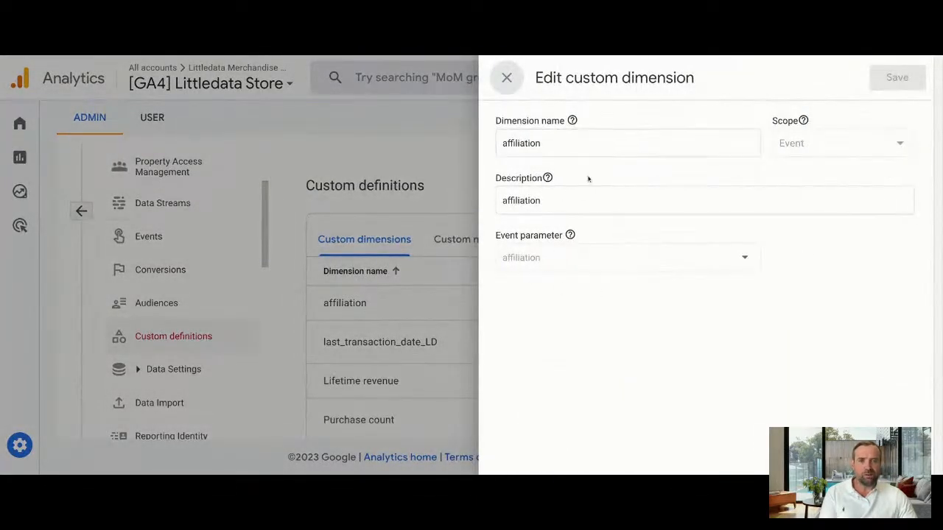
click(566, 197)
click(571, 237)
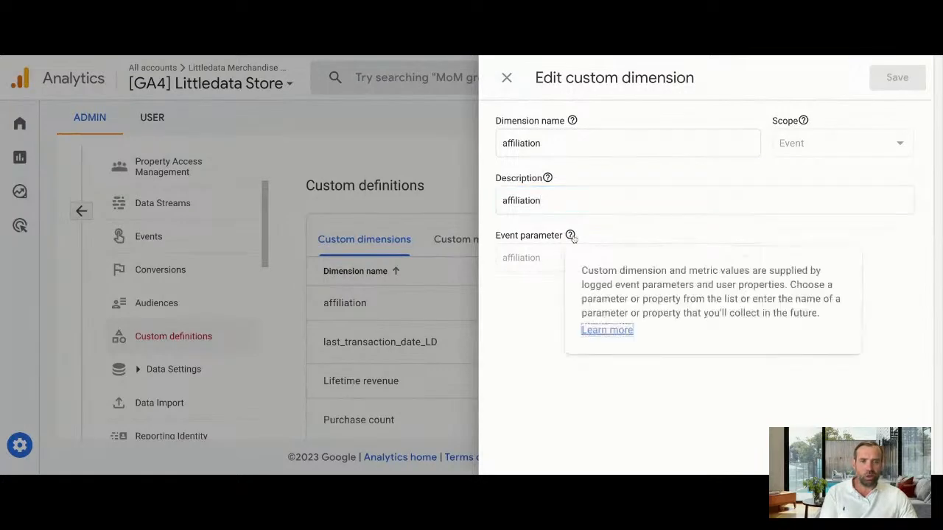
click(559, 259)
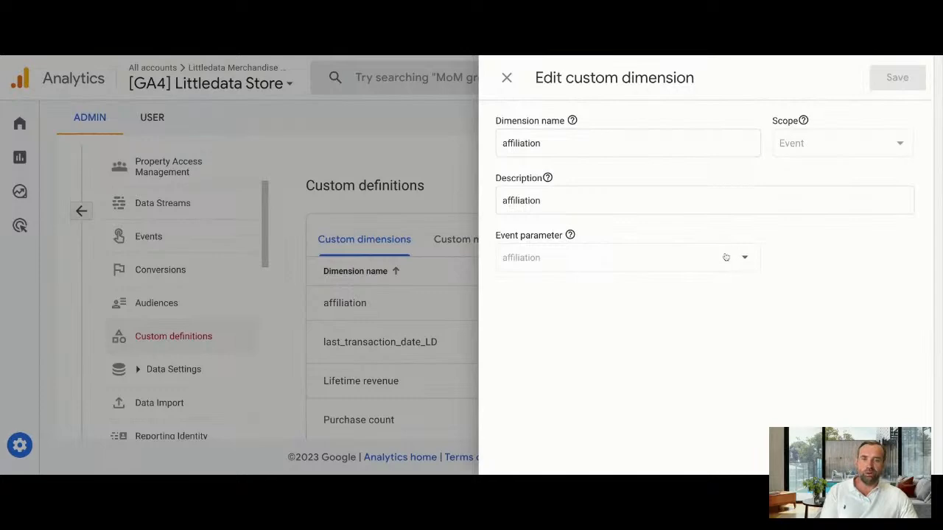
click(506, 77)
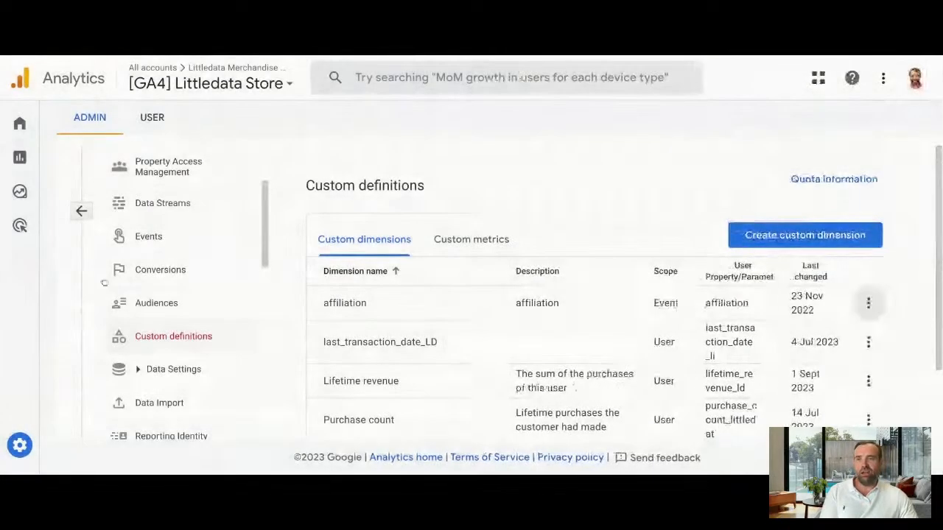
Open the E-commerce purchases report under Monetisation and look through its chart and item table
mouse_move(44, 199)
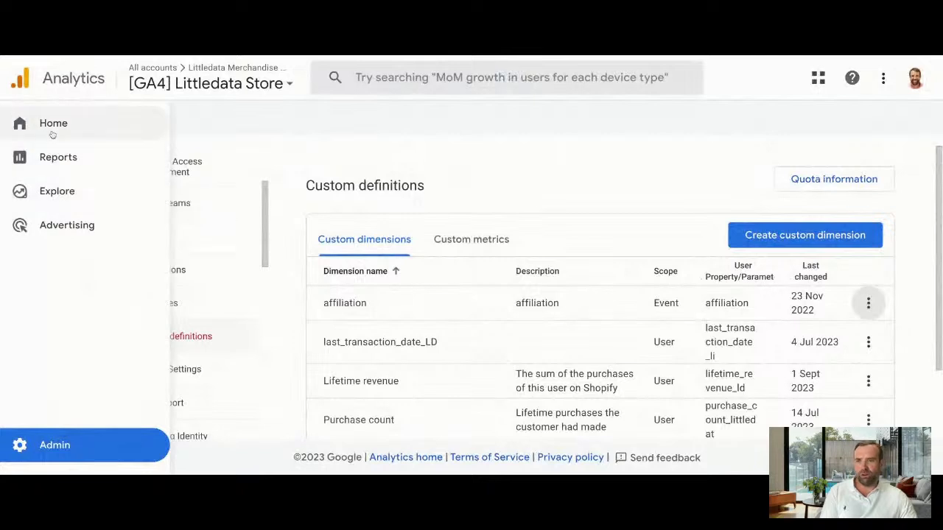
click(130, 302)
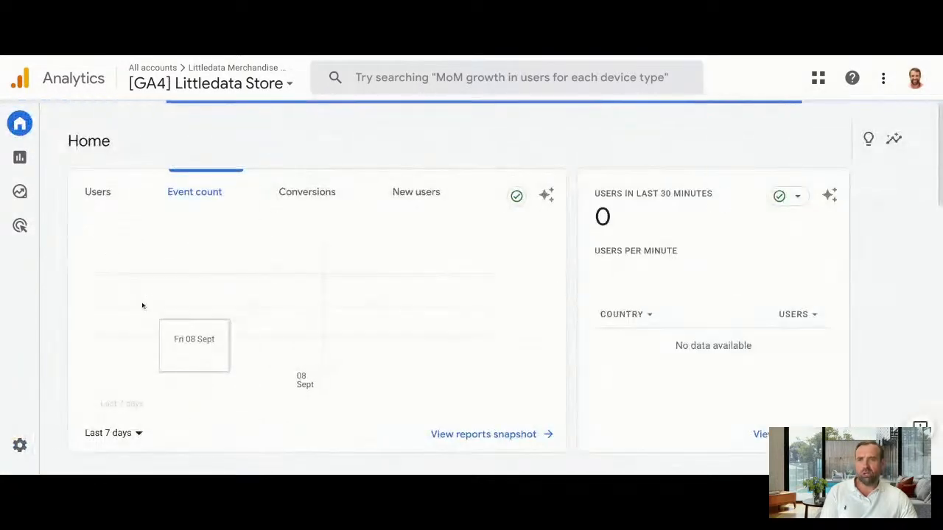
mouse_move(50, 220)
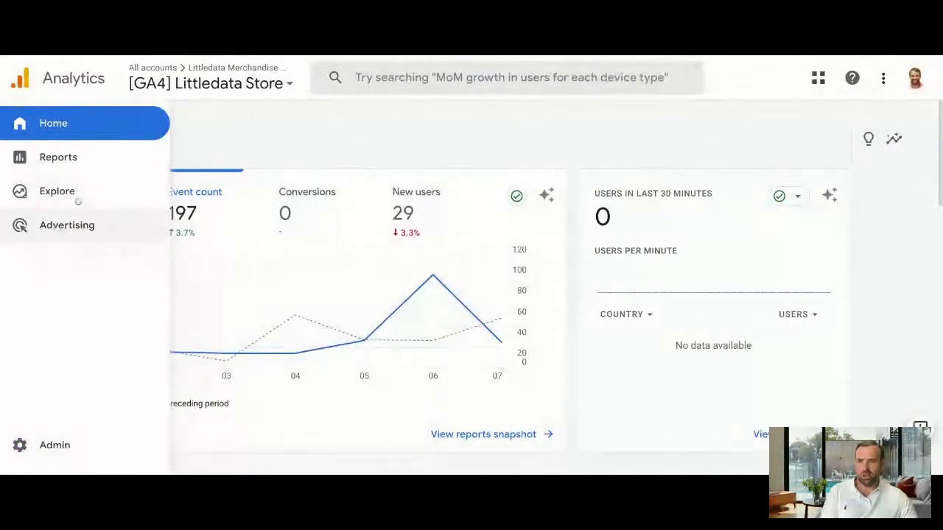
click(87, 157)
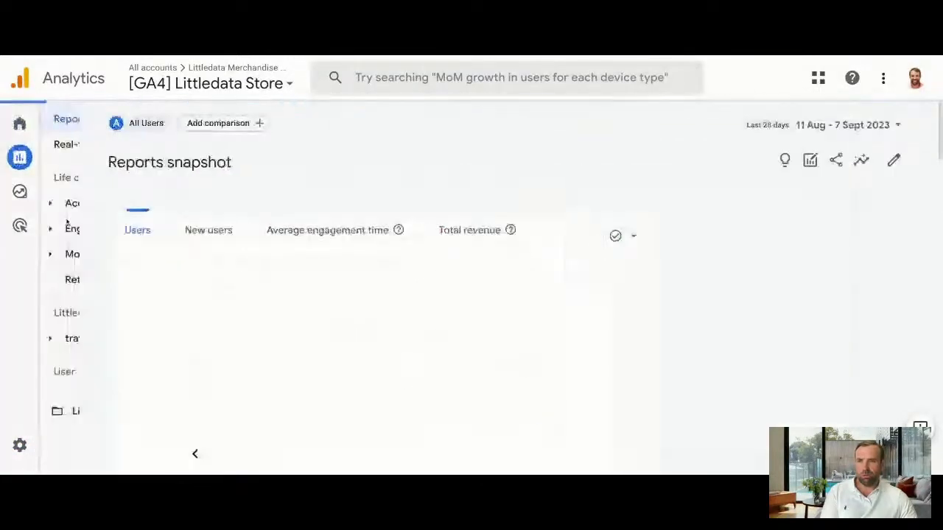
click(90, 258)
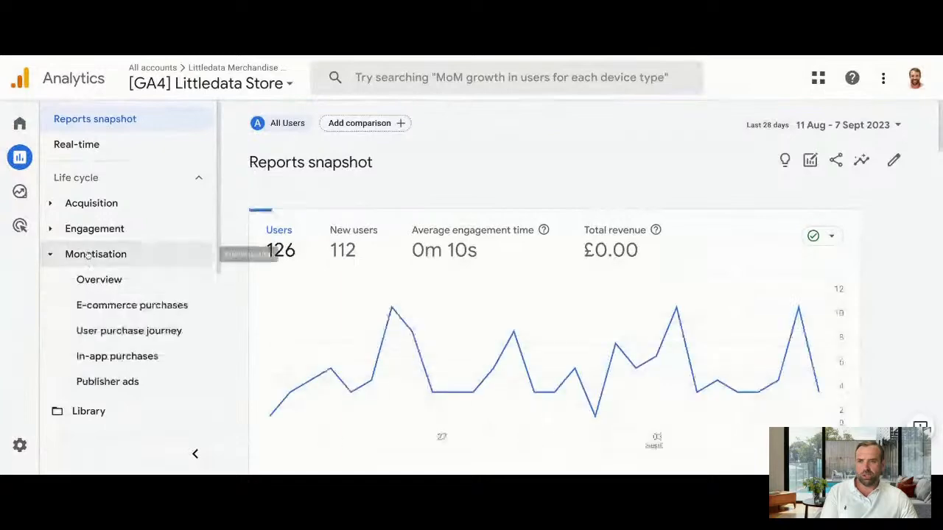
click(118, 305)
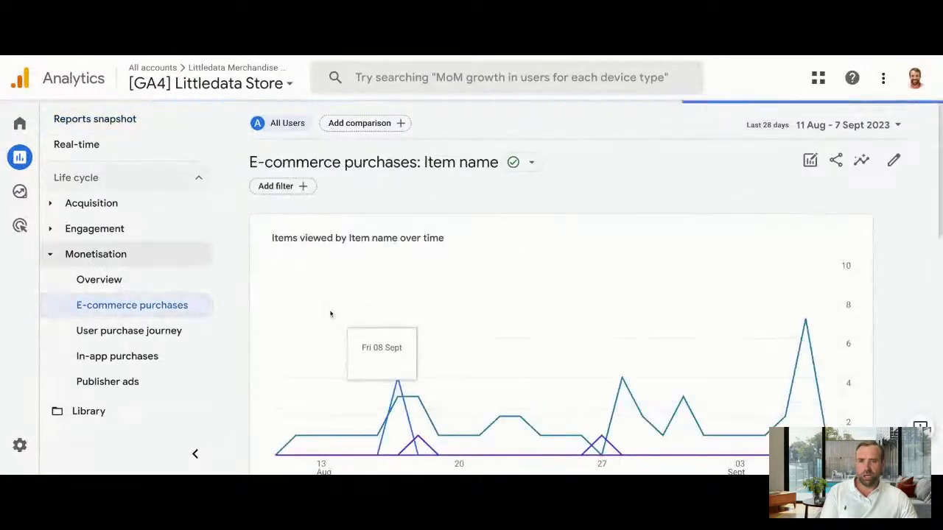
scroll(331, 314, down, 3)
scroll(331, 315, down, 3)
scroll(334, 317, up, 4)
Build a report filter with the condition that the affiliation dimension contains 'recurring'
click(283, 187)
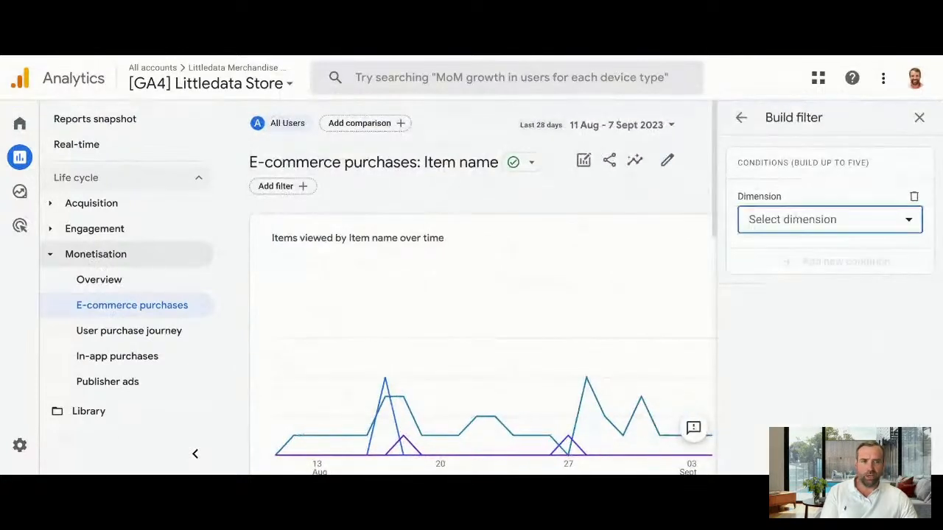
click(793, 220)
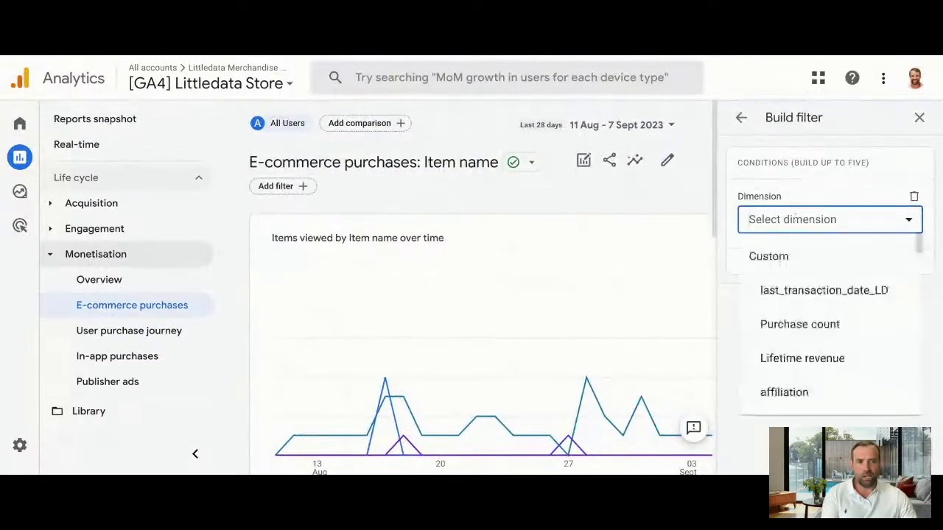
click(801, 392)
click(815, 278)
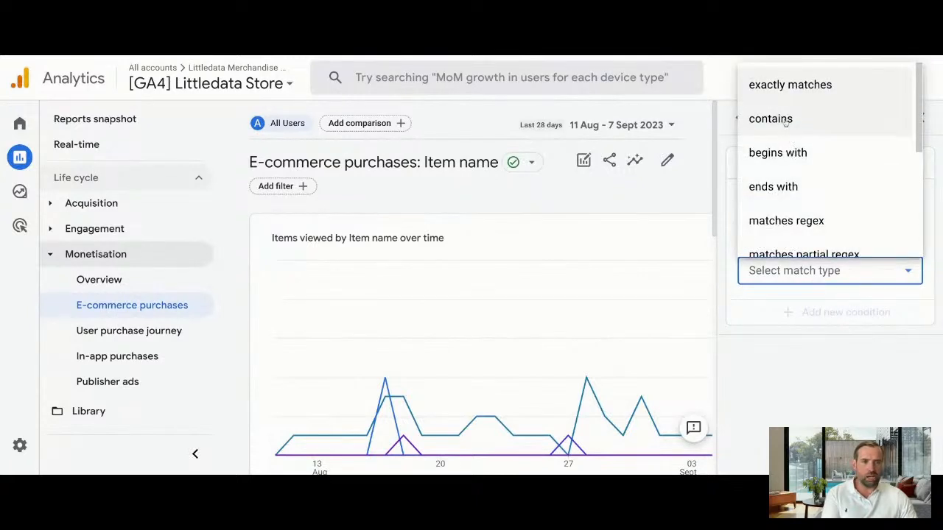
click(786, 122)
click(813, 267)
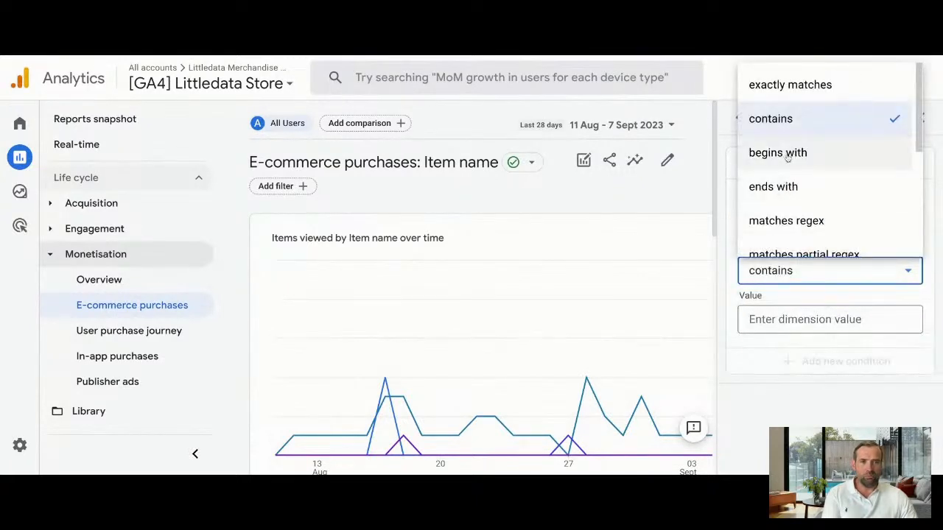
click(818, 331)
text(recurring)
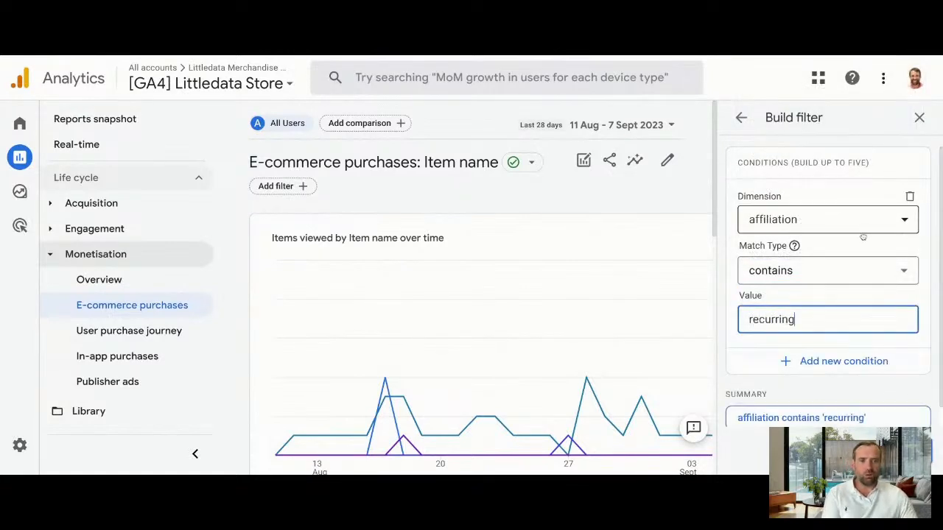
click(767, 219)
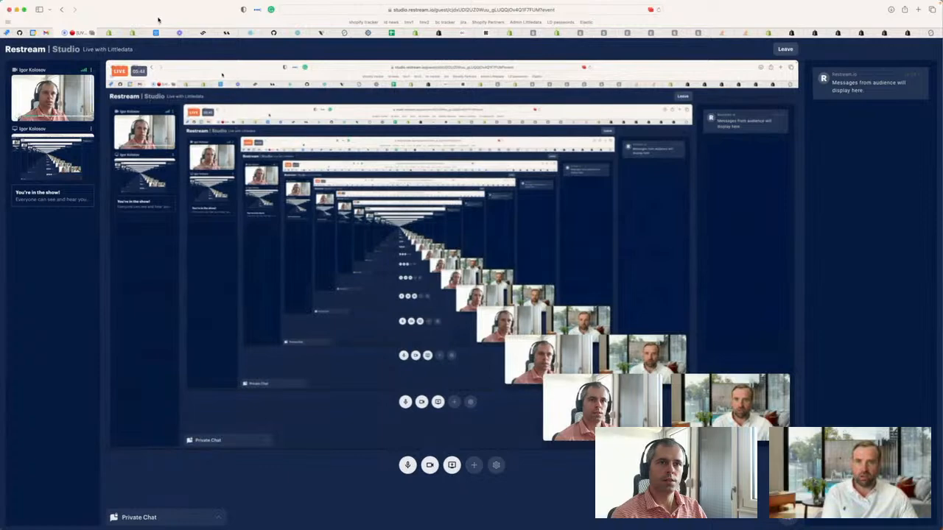
Switch to the Nuku - GA4 Traffic acquisition report, enlarge the page and examine the channel group and affiliation table
click(592, 515)
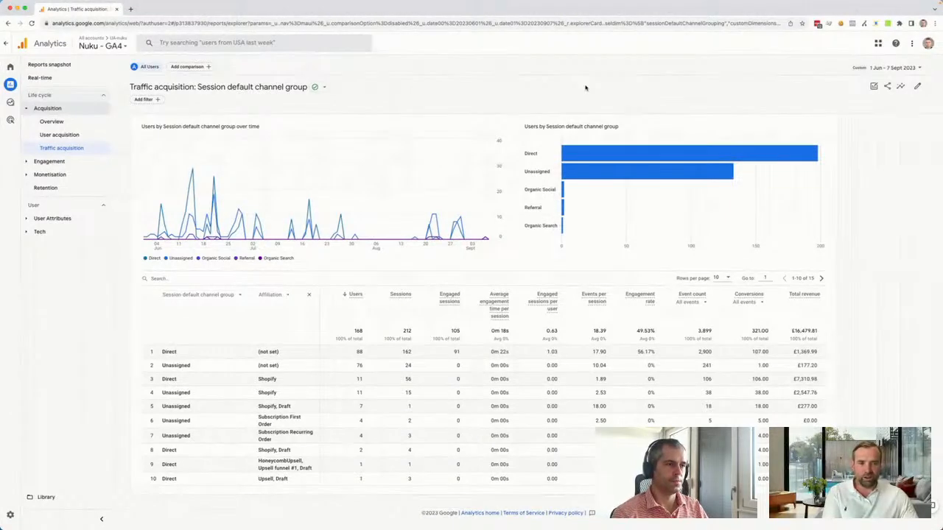
key(super+equal)
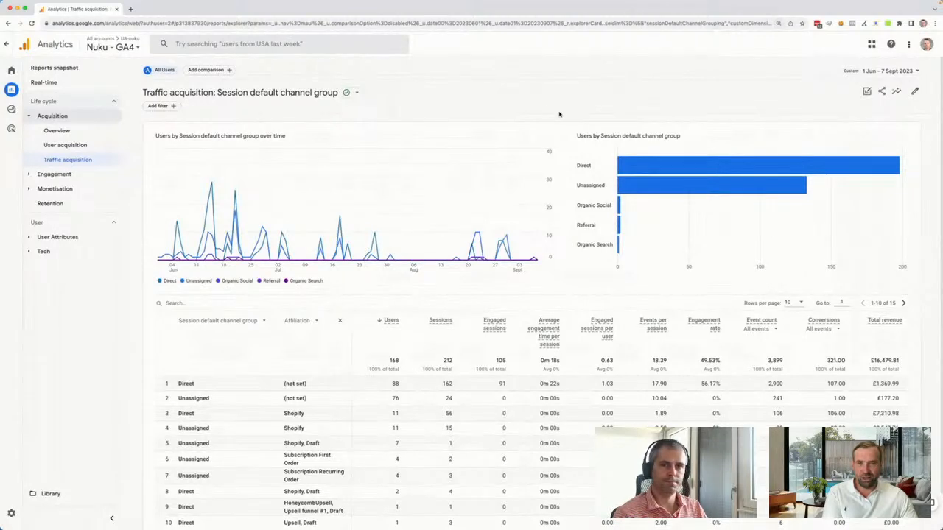
key(super+equal)
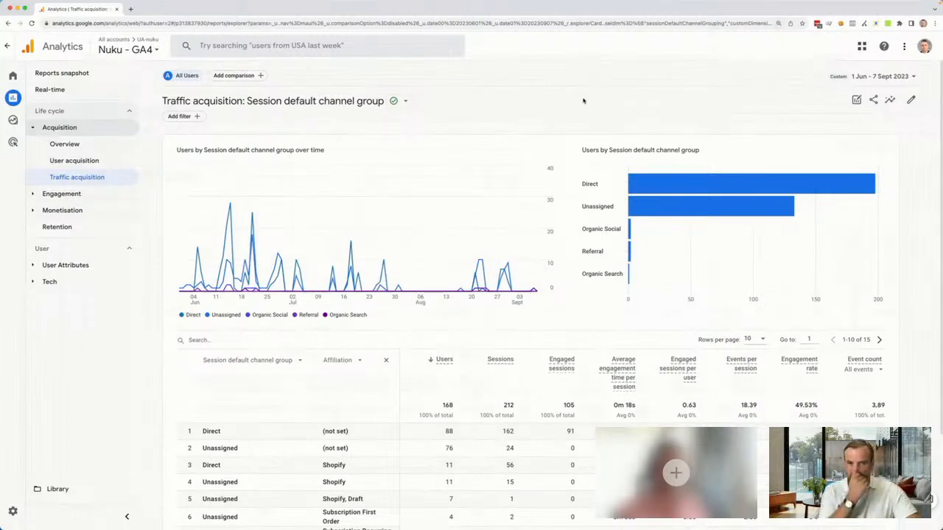
scroll(545, 309, down, 3)
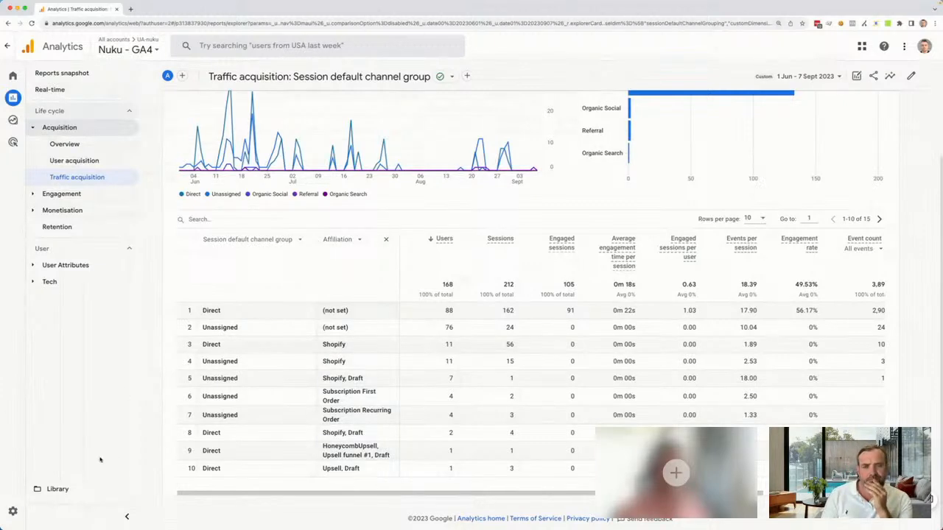
Open the Nuku - GA4 property's admin settings and expand the Data Settings options
click(13, 511)
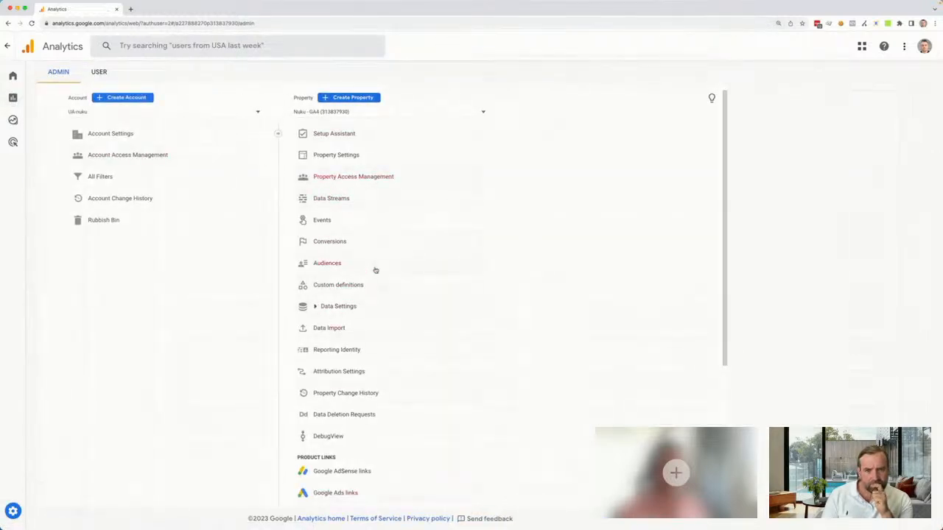
click(316, 308)
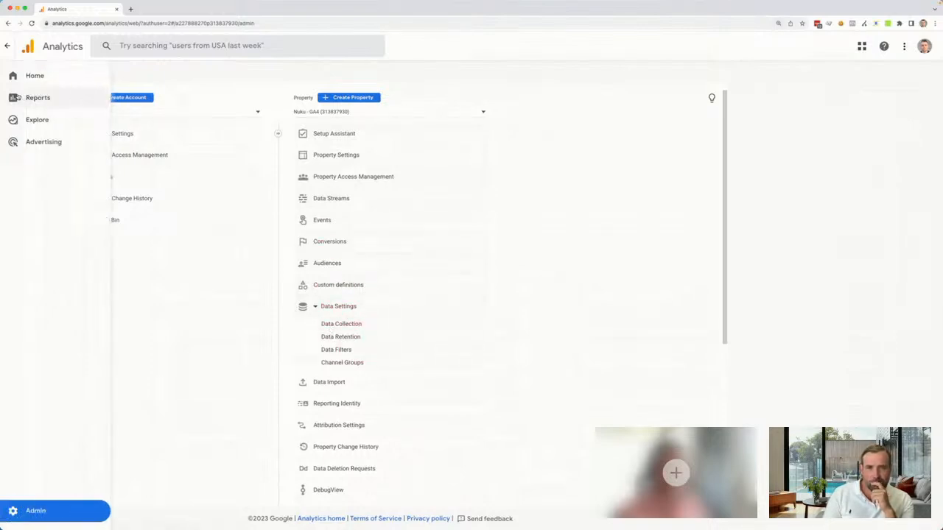
Open the Traffic acquisition report and set its date range to 1 June – 7 September 2023
click(28, 96)
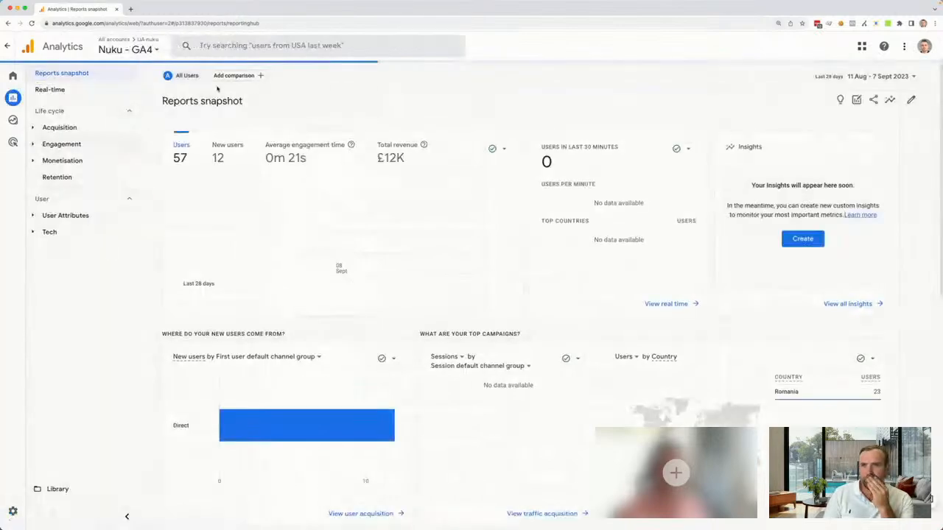
click(59, 127)
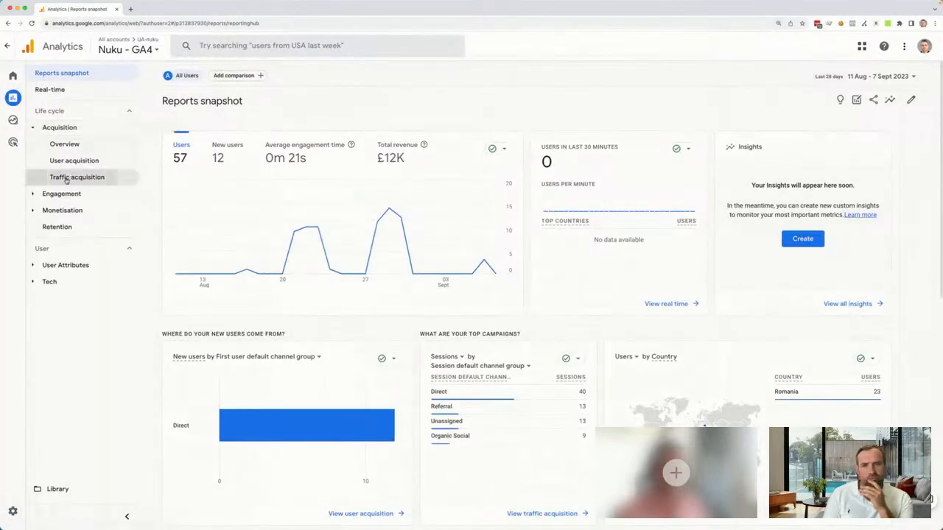
click(74, 177)
click(881, 73)
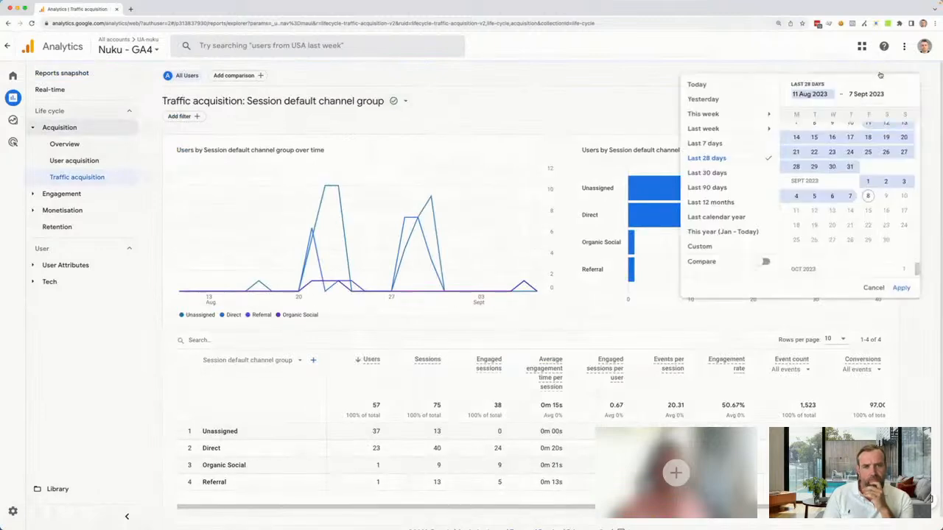
scroll(850, 212, up, 10)
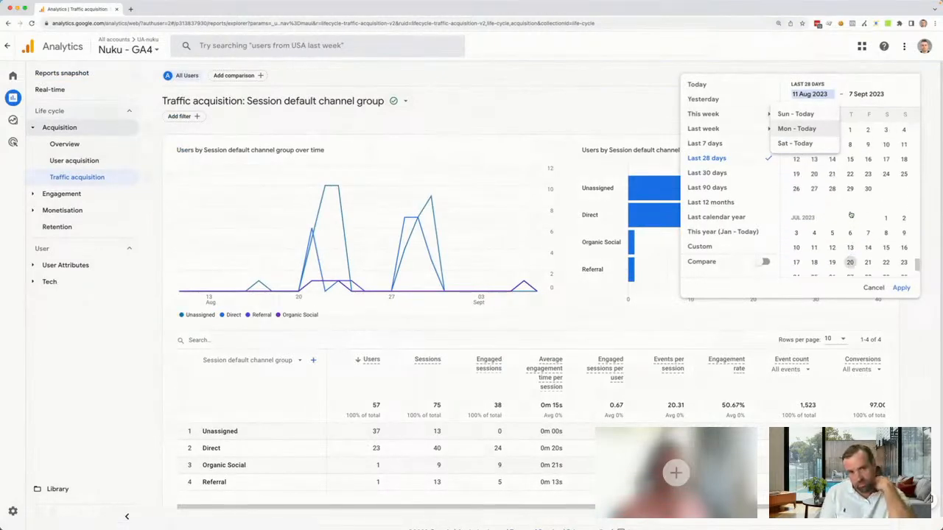
click(849, 211)
click(901, 287)
Change the primary dimension of the traffic acquisition table to Session source/medium
scroll(384, 246, down, 1)
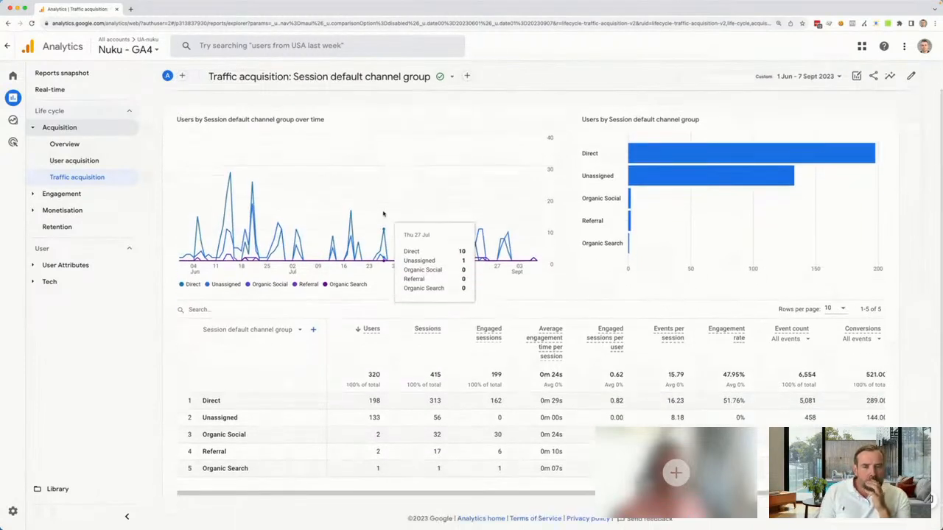
click(297, 330)
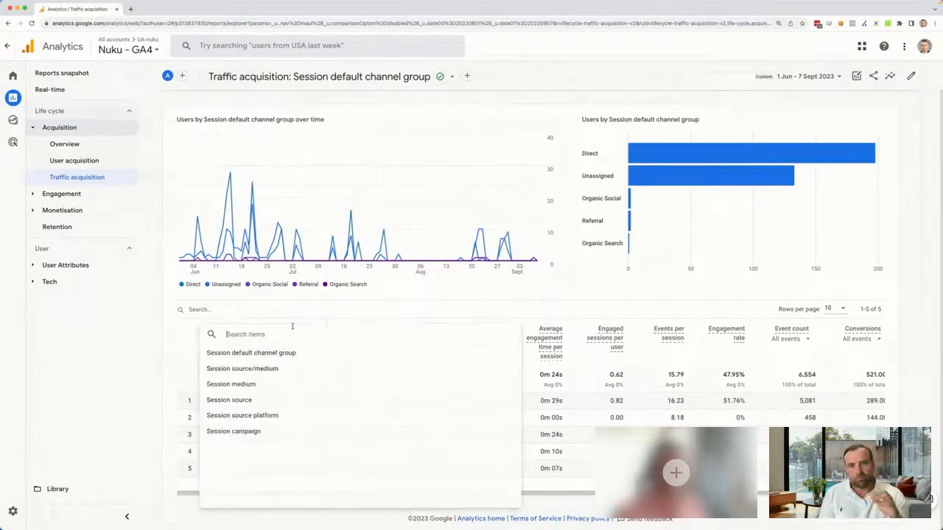
click(270, 369)
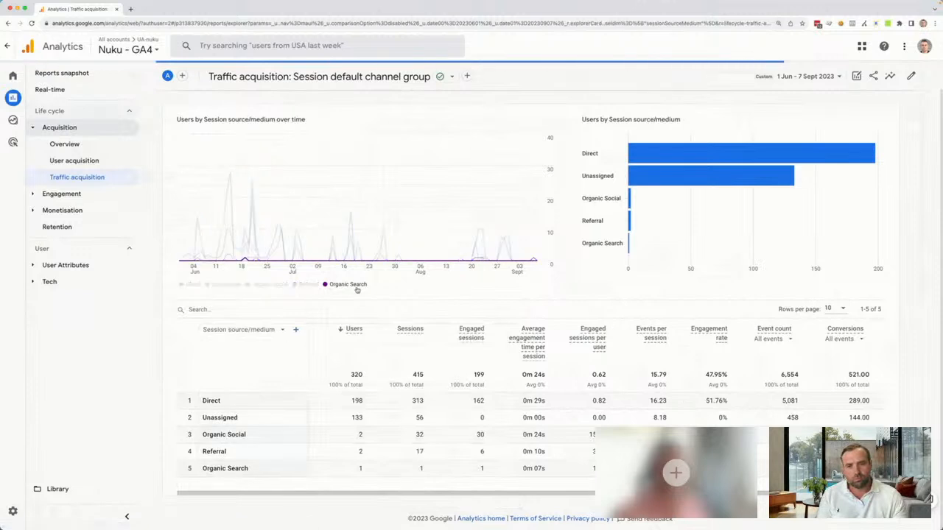
Add the custom Affiliation dimension as the table's secondary dimension and look through the resulting rows
scroll(353, 339, down, 1)
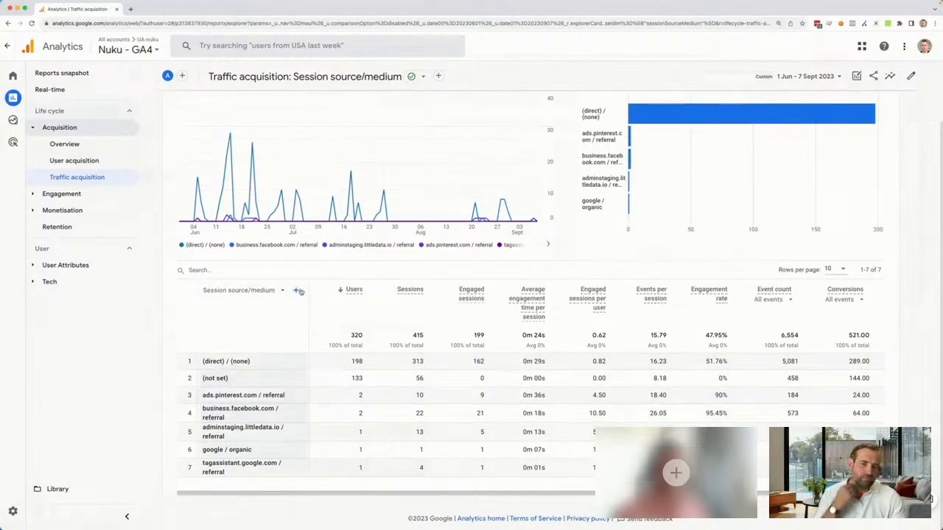
click(295, 291)
text(aff)
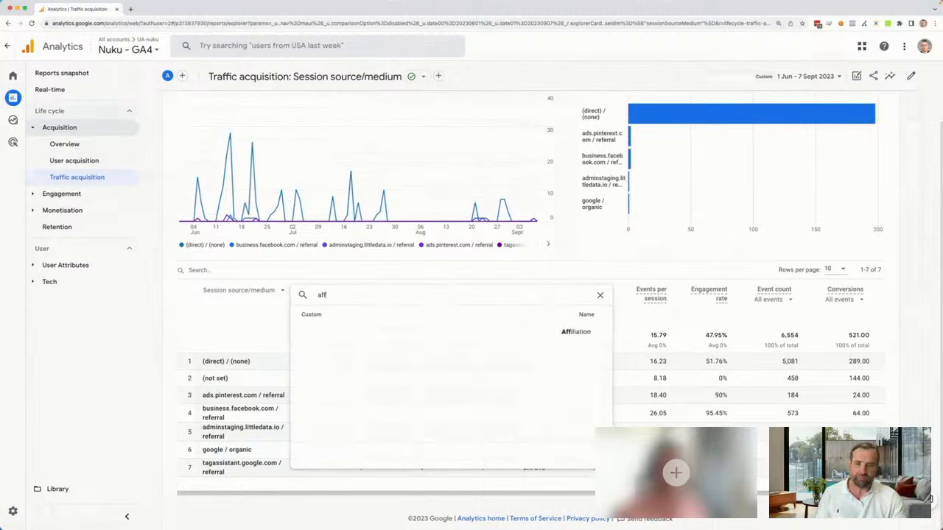
click(576, 332)
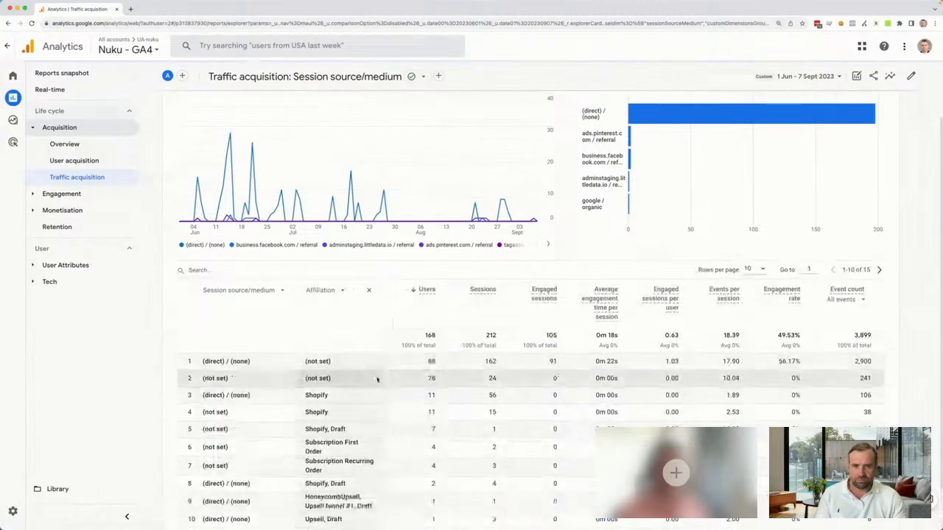
scroll(424, 343, down, 2)
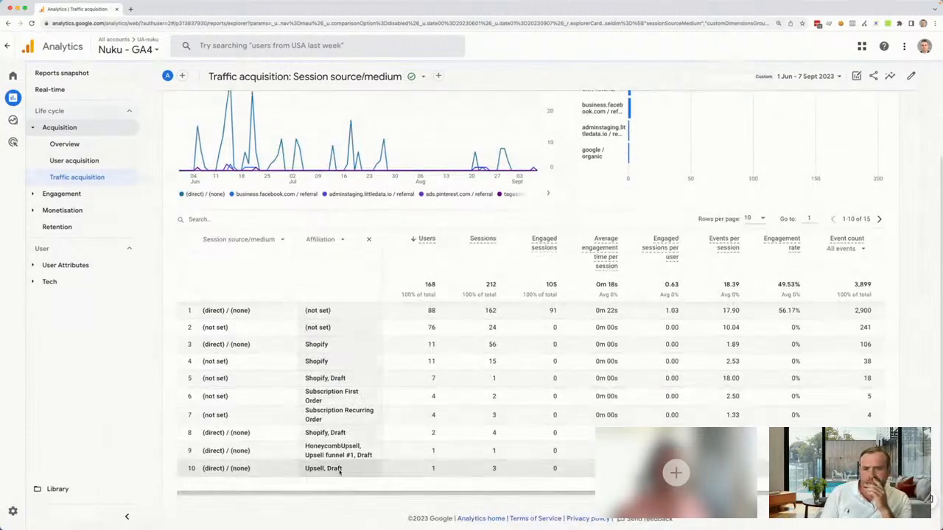
Show 25 rows per page in the traffic acquisition table and collapse the report navigation to widen it
click(755, 219)
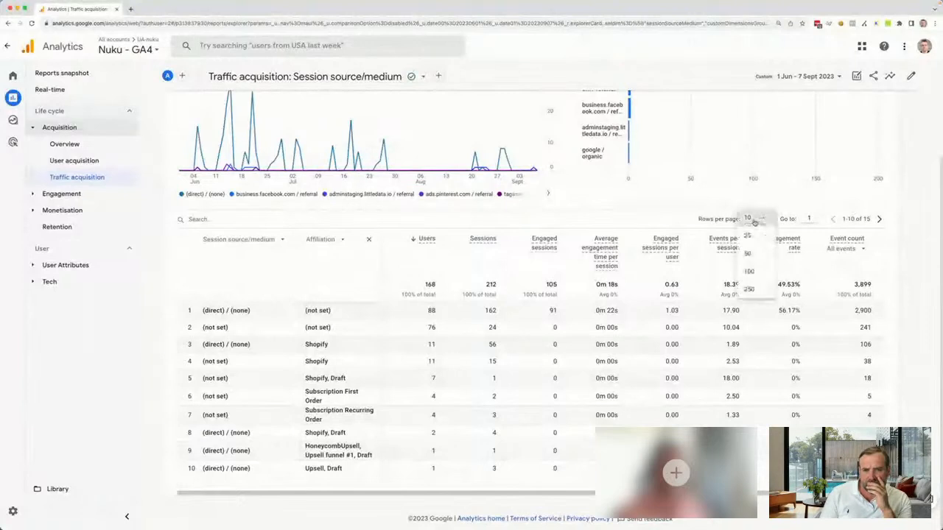
click(749, 236)
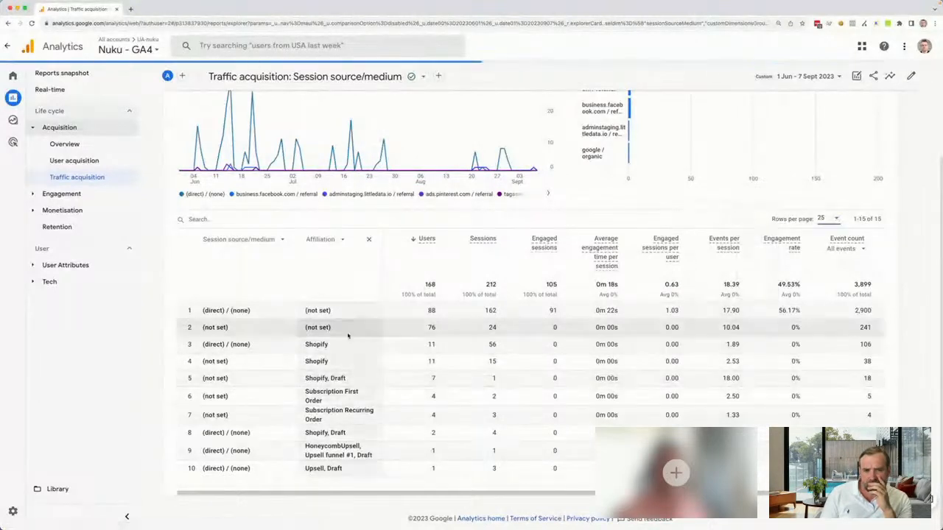
scroll(357, 366, down, 3)
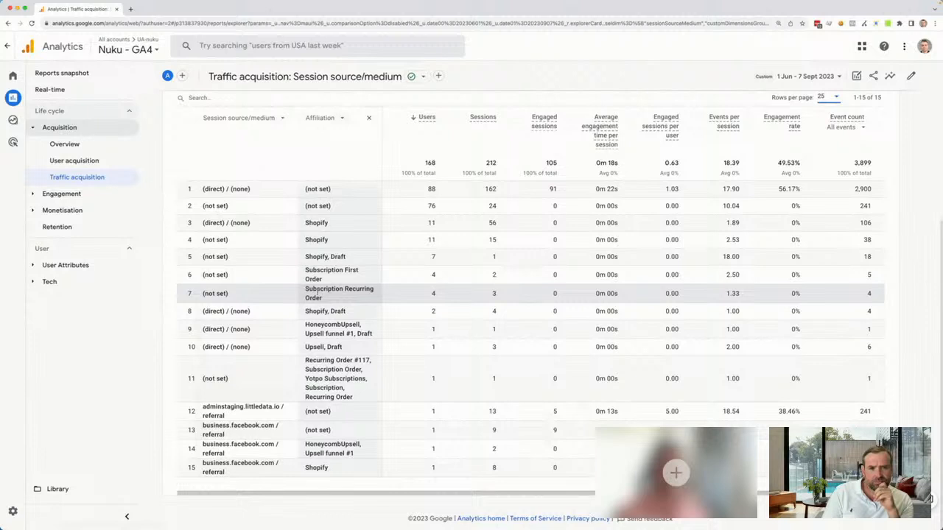
click(128, 516)
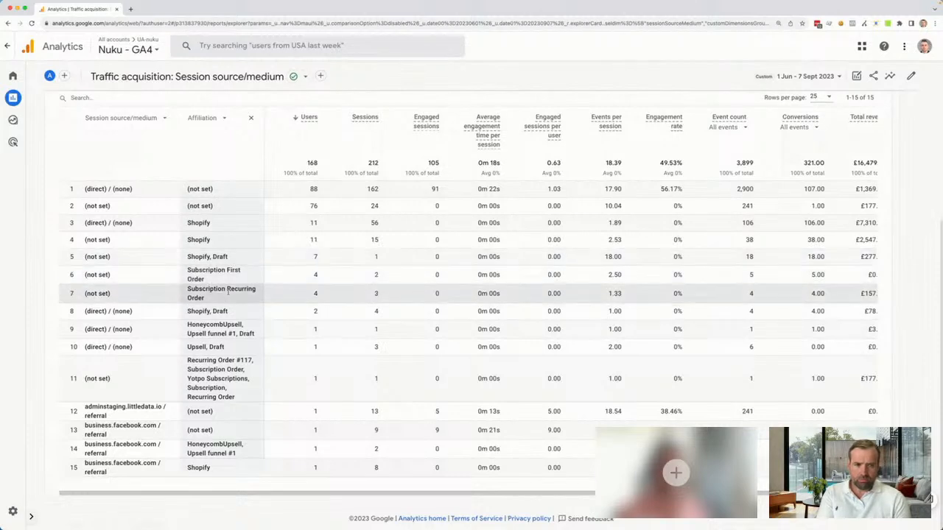
Examine the Affiliation values in the table, marking Upsell in the HoneycombUpsell row and Draft in the Upsell, Draft row
drag(223, 325, 244, 325)
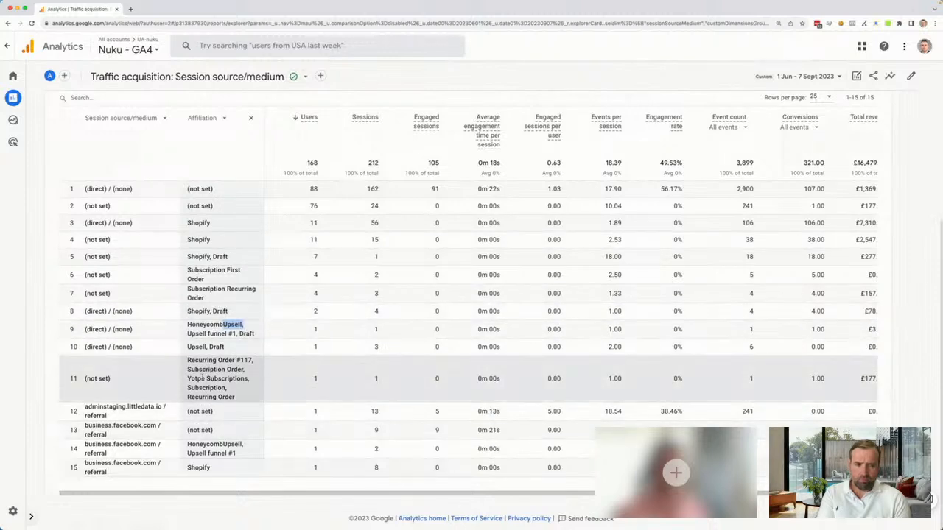
drag(210, 347, 226, 348)
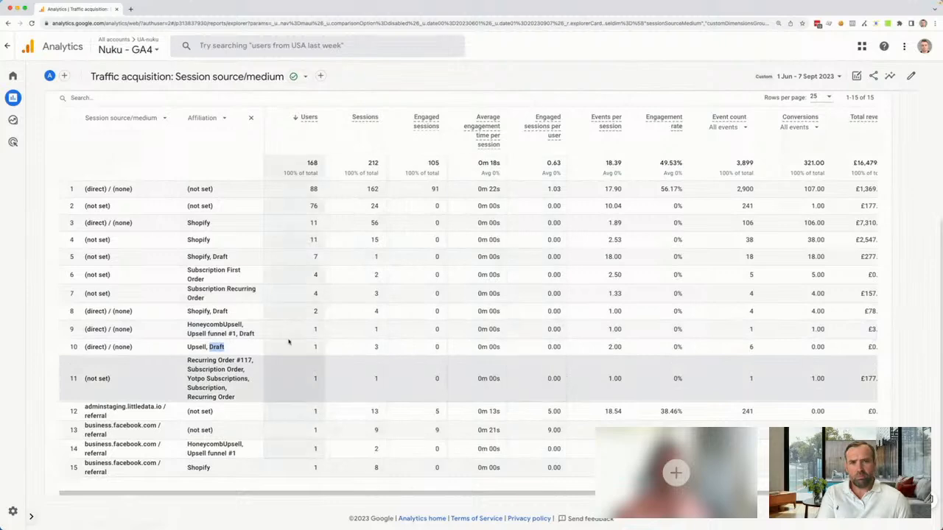
scroll(229, 256, up, 2)
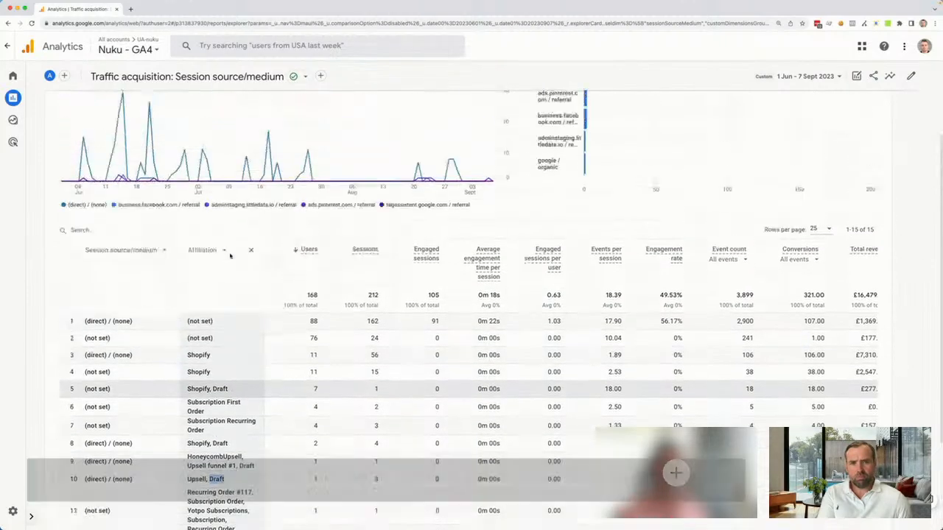
scroll(229, 256, up, 3)
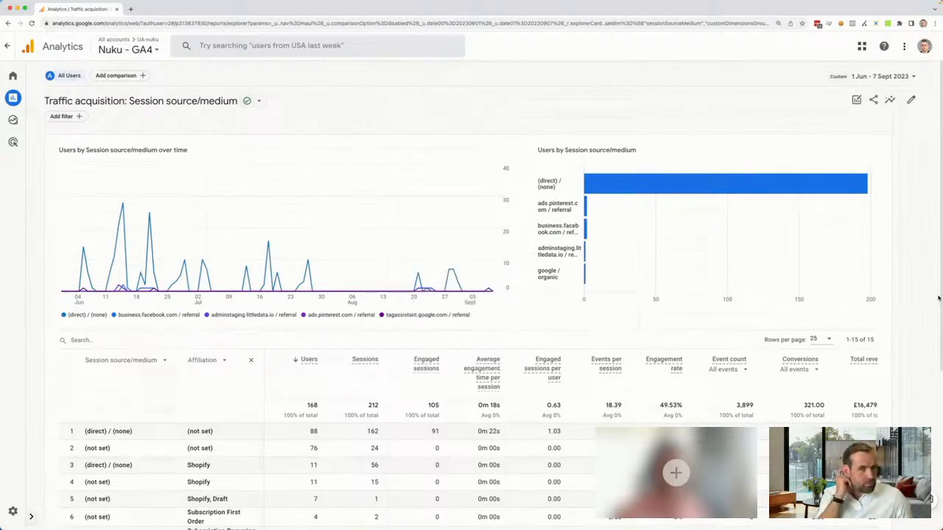
scroll(335, 288, down, 2)
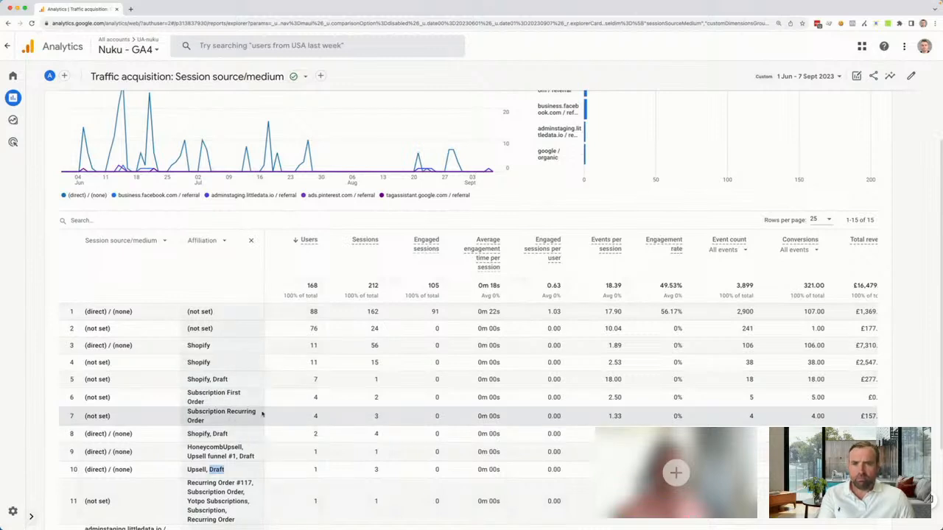
Add a filter to the traffic acquisition report and choose Affiliation as its dimension
scroll(250, 332, up, 3)
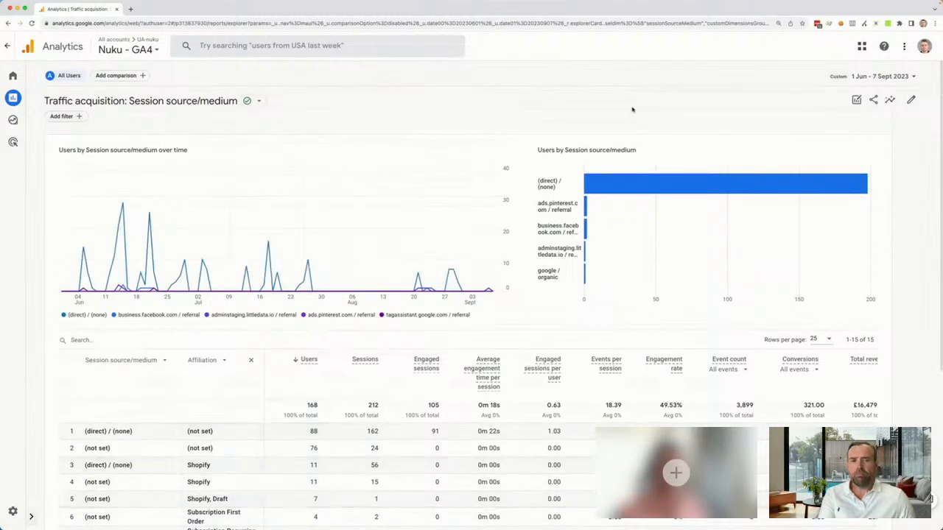
click(78, 117)
click(869, 137)
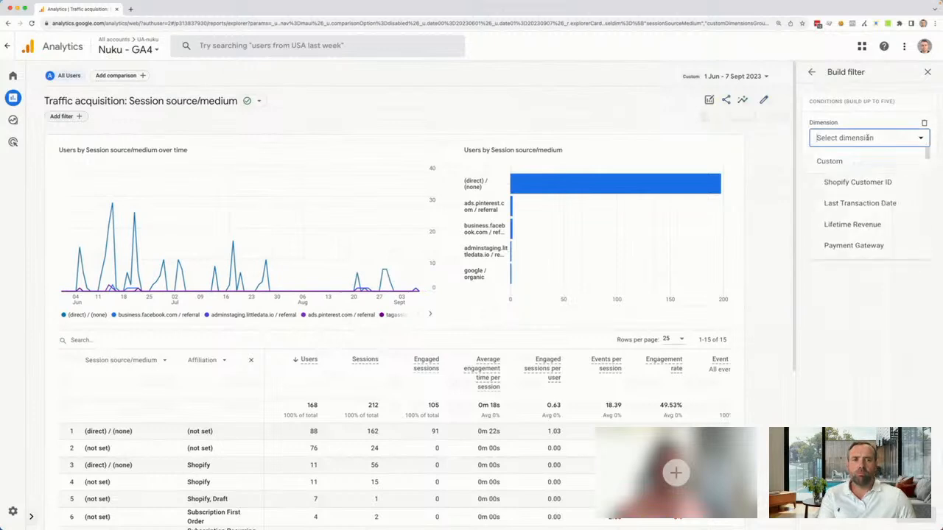
text(aff)
click(856, 185)
Set the Affiliation condition to does not contain Recurring, apply the filter, and look through the remaining table rows
click(855, 172)
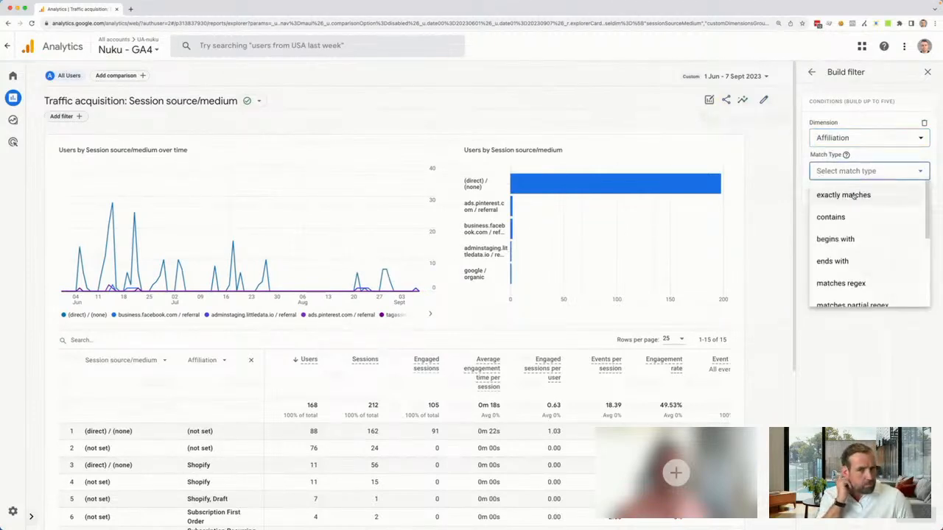
click(859, 172)
click(860, 172)
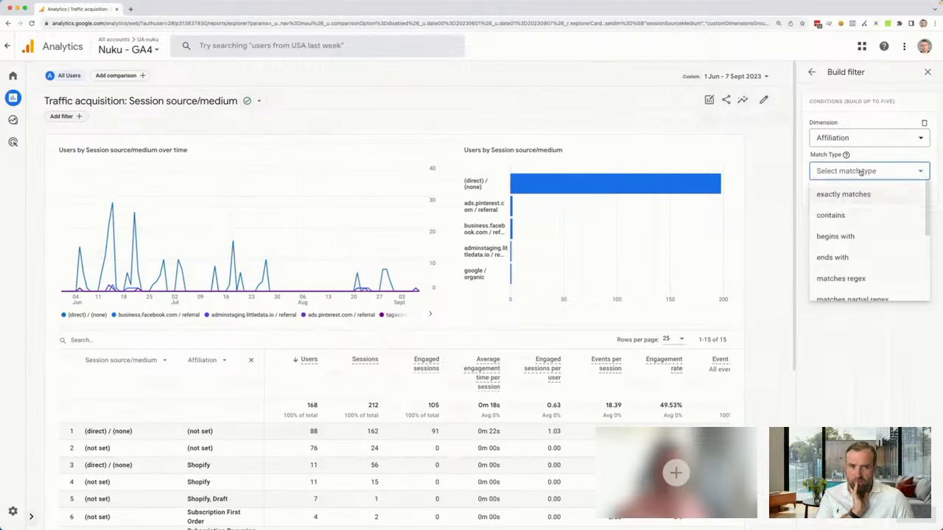
scroll(865, 211, down, 3)
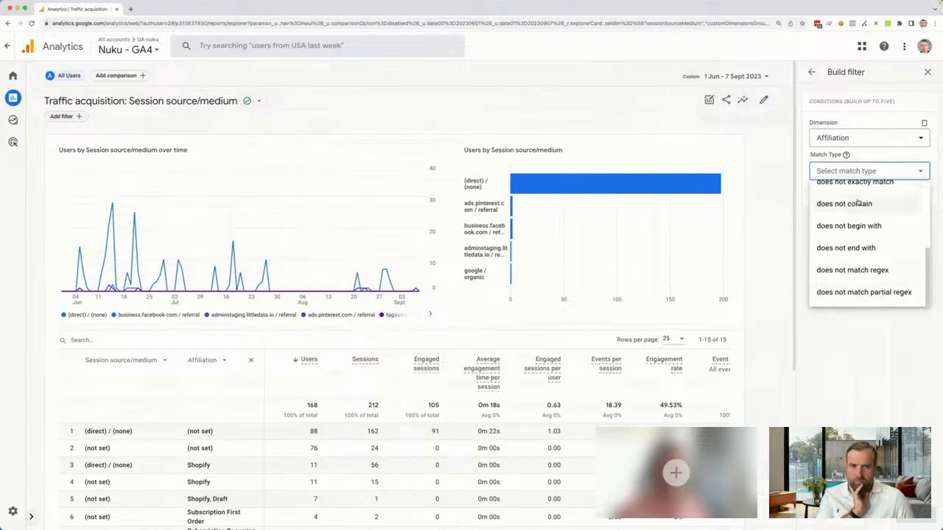
click(848, 204)
text(Recurring)
click(914, 521)
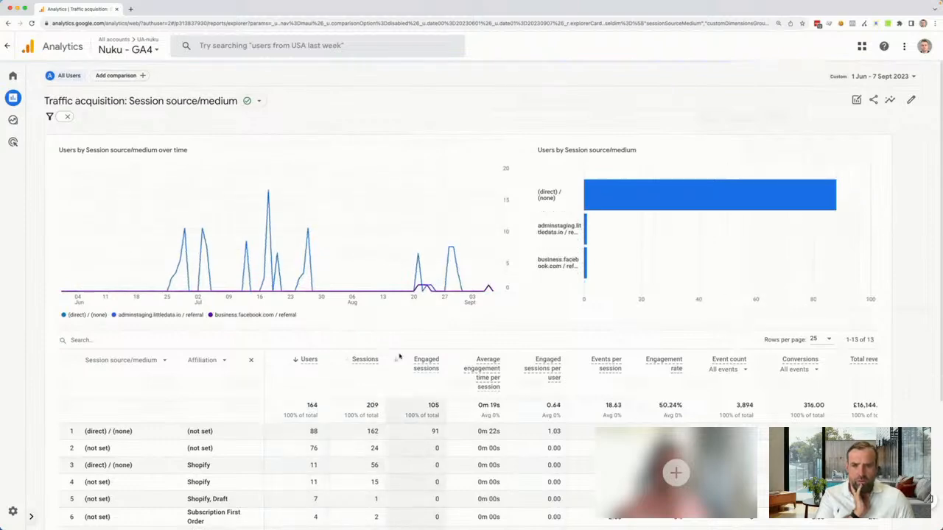
scroll(400, 355, down, 5)
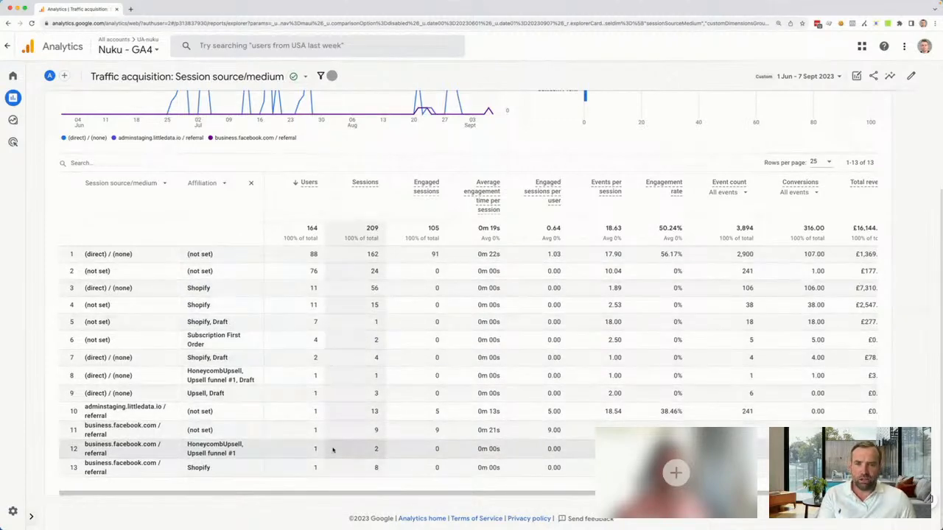
Reopen the applied Affiliation filter, review the available match types, and close it without changes
scroll(333, 450, up, 5)
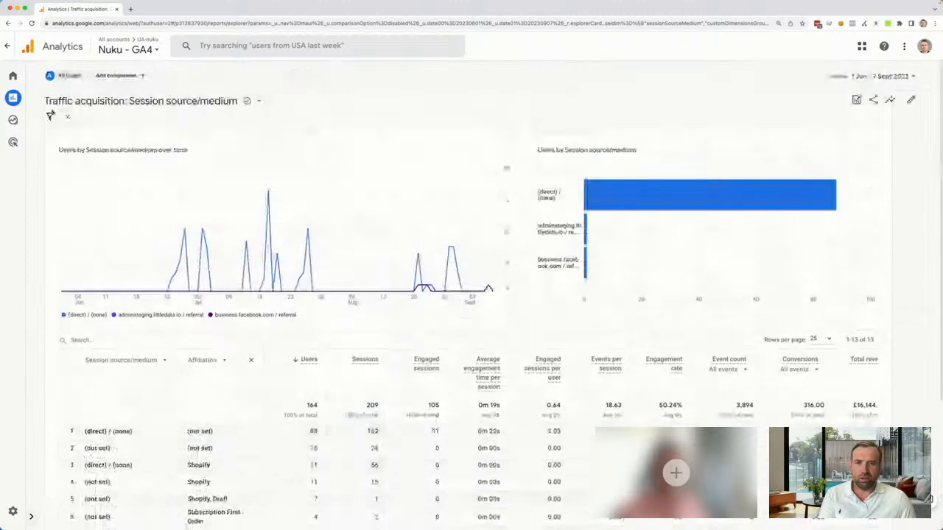
click(58, 117)
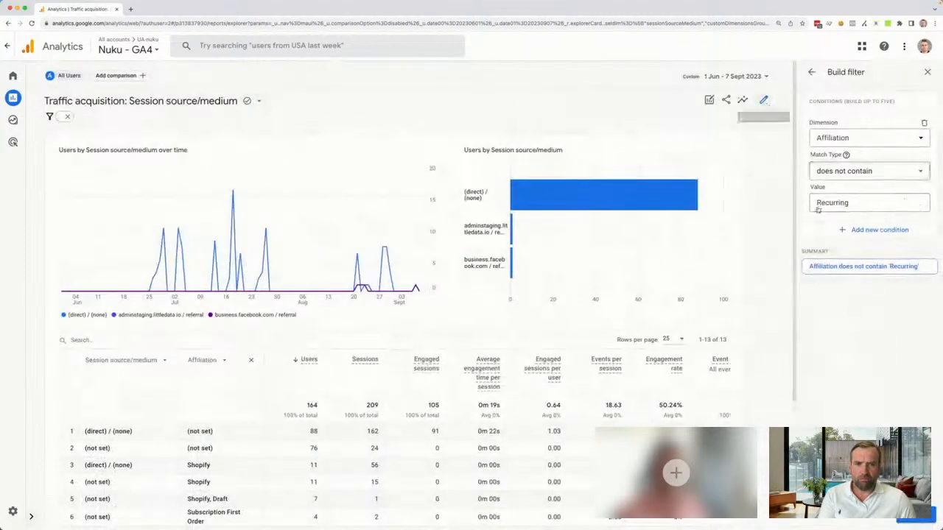
click(869, 171)
scroll(867, 257, down, 2)
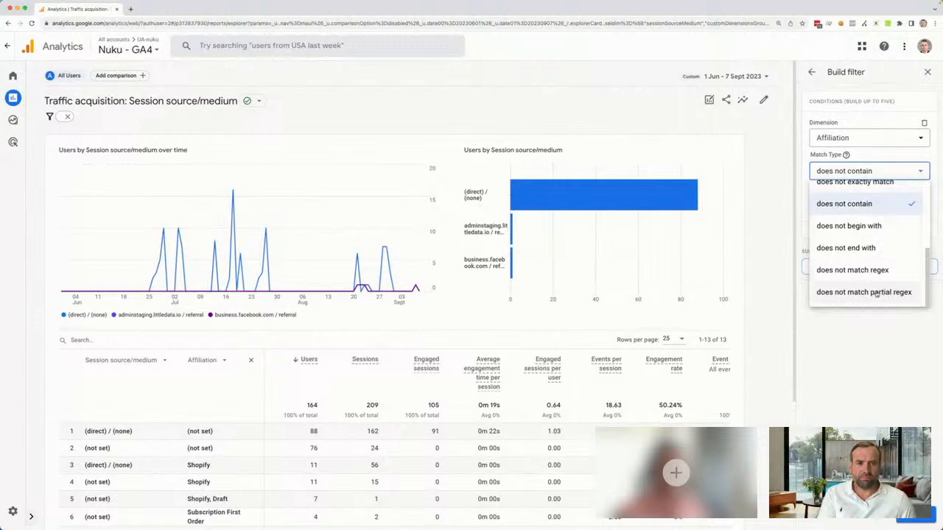
click(828, 368)
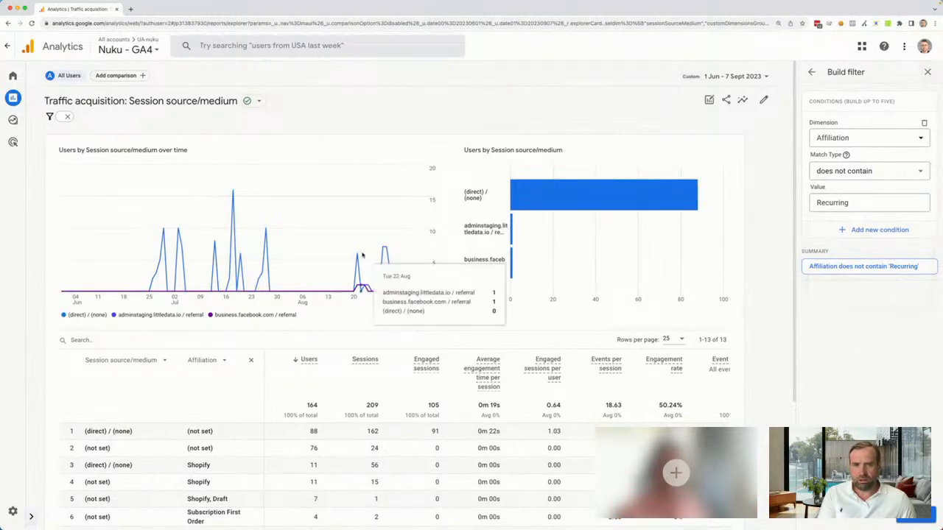
scroll(343, 204, down, 3)
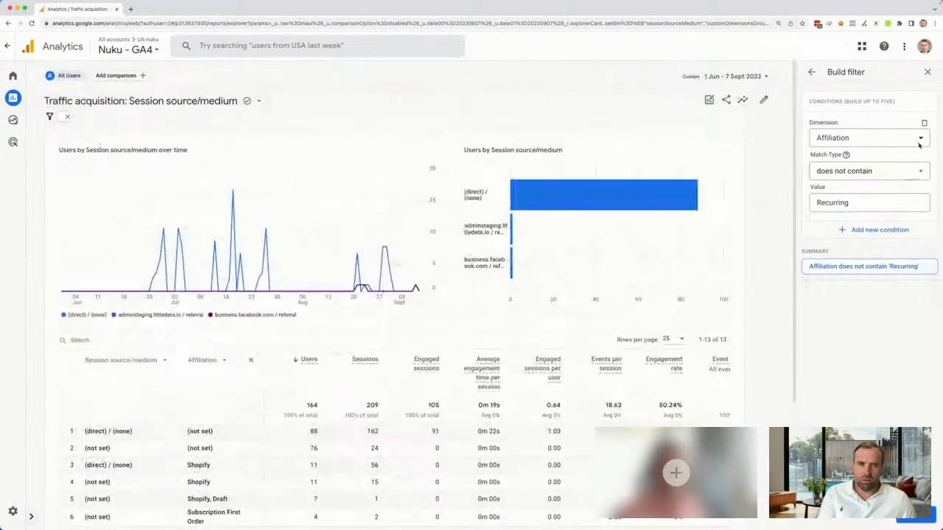
click(928, 73)
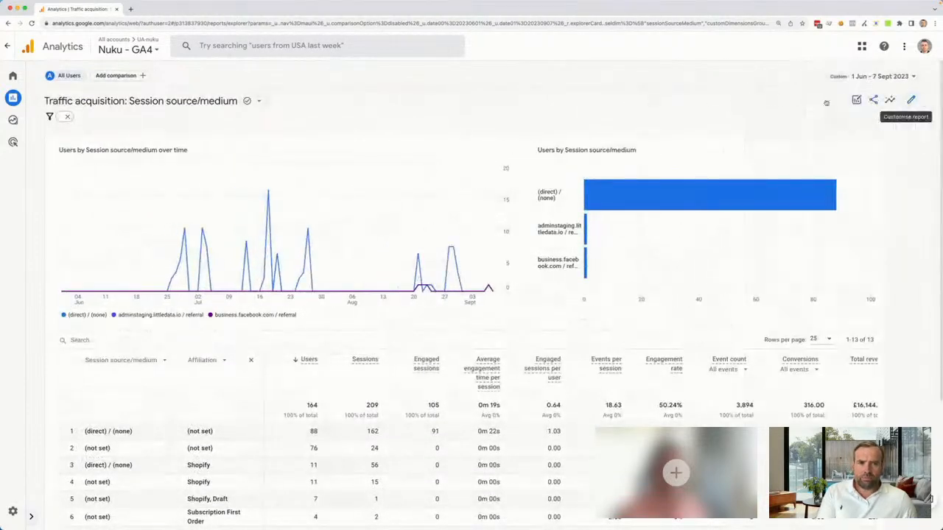
Open the traffic acquisition report for customisation and start a report filter on the Affiliation dimension
click(30, 516)
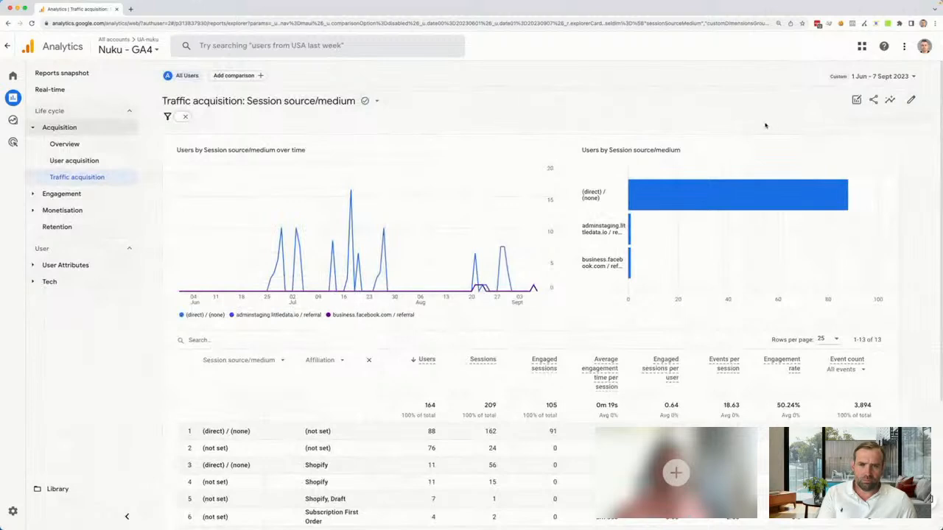
click(912, 99)
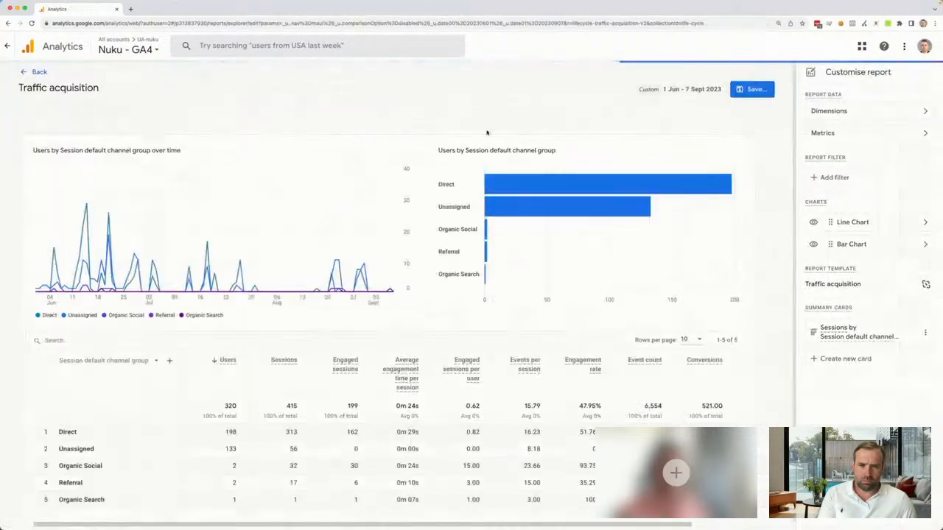
click(818, 178)
click(862, 138)
text(aff)
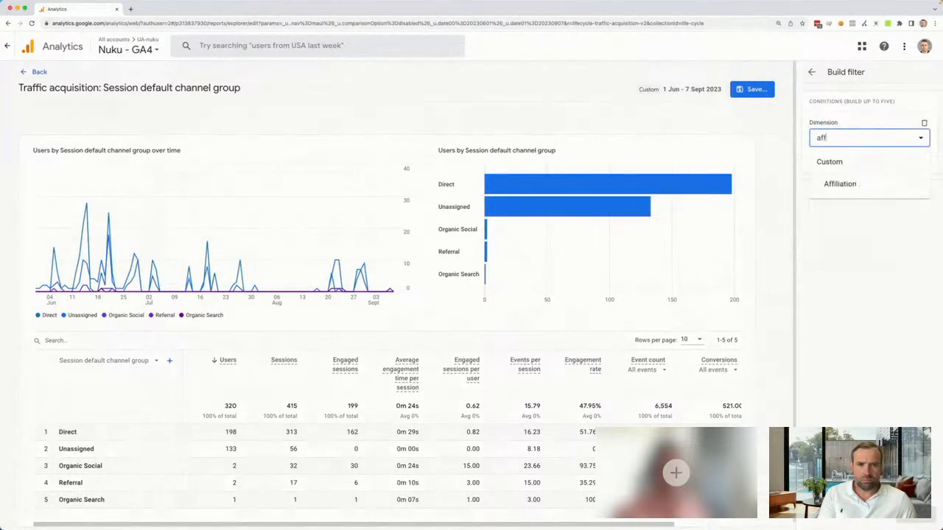
click(842, 184)
Make the customised report's filter exclude Affiliation values containing Recurring, using the does not contain match type, and apply it
click(887, 173)
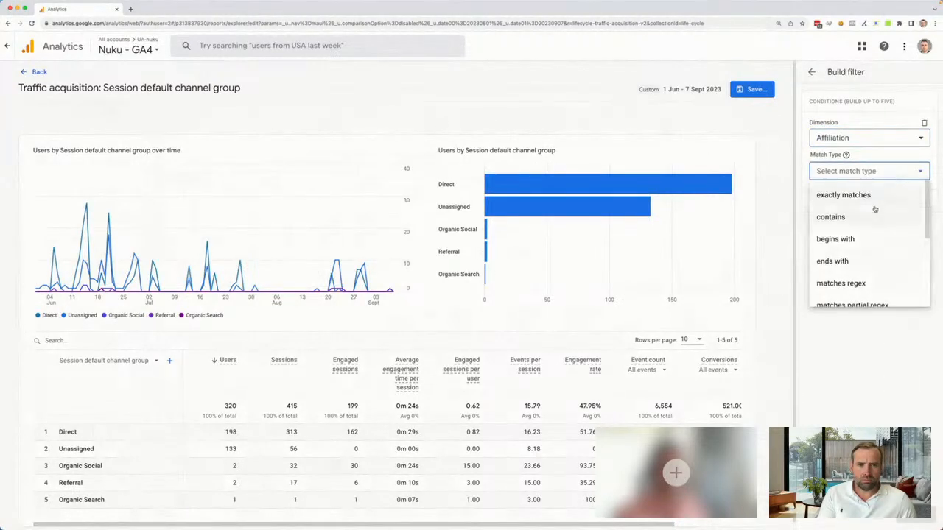
scroll(875, 210, down, 2)
click(863, 203)
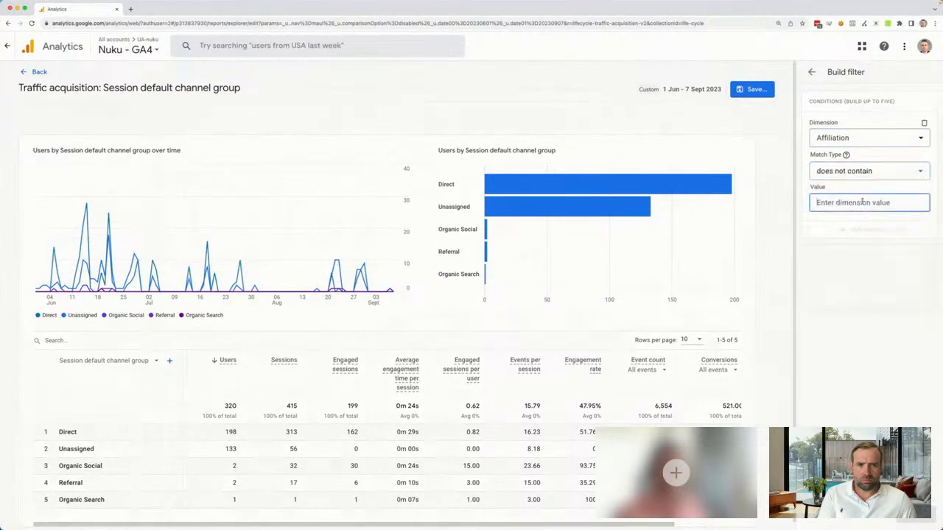
click(863, 202)
text(Recurring)
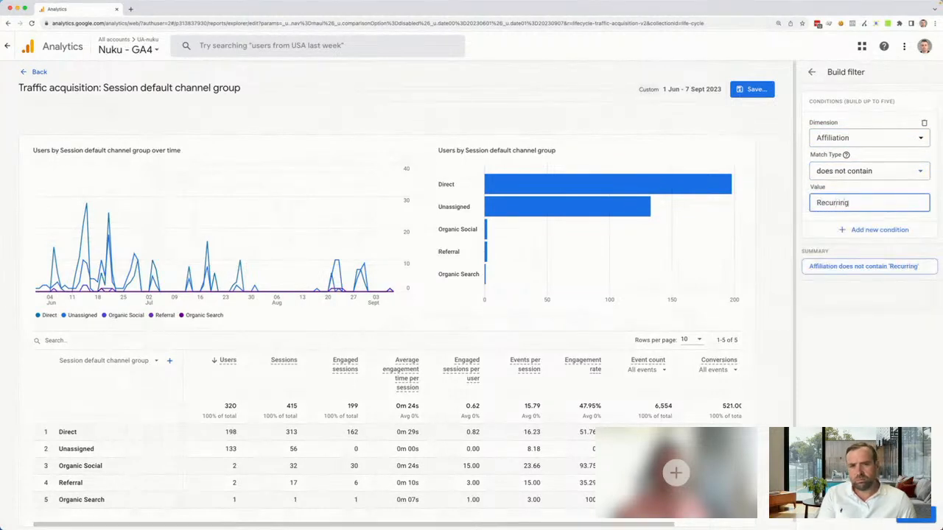
click(916, 520)
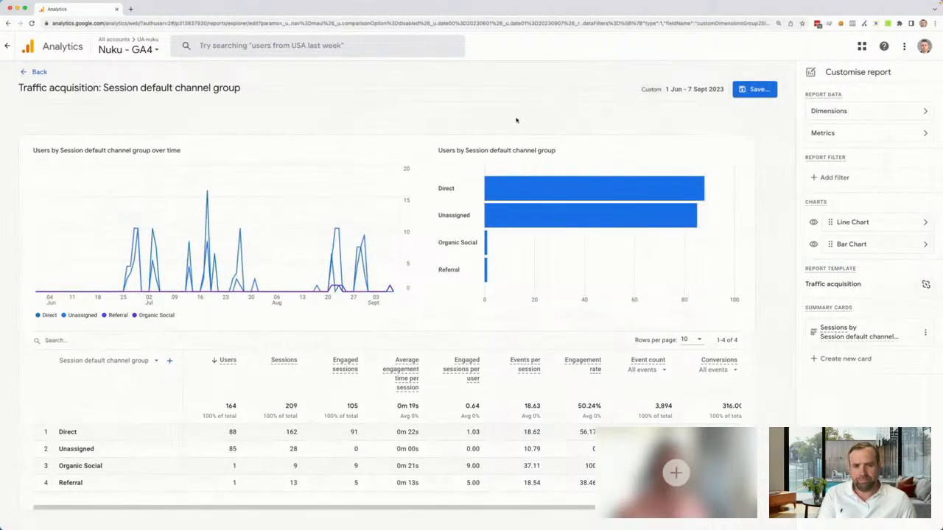
Save the changes to the current traffic acquisition report and review its filtered table through to total revenue
click(754, 89)
click(781, 111)
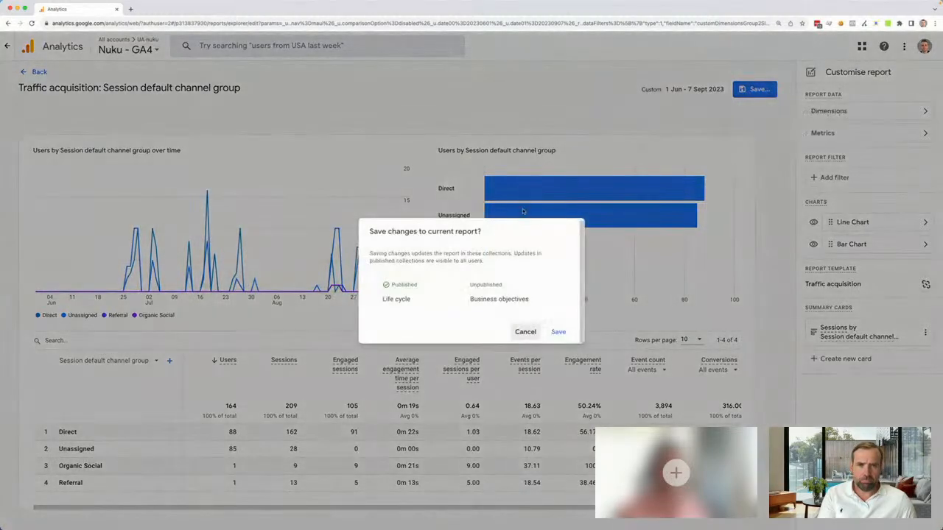
click(562, 333)
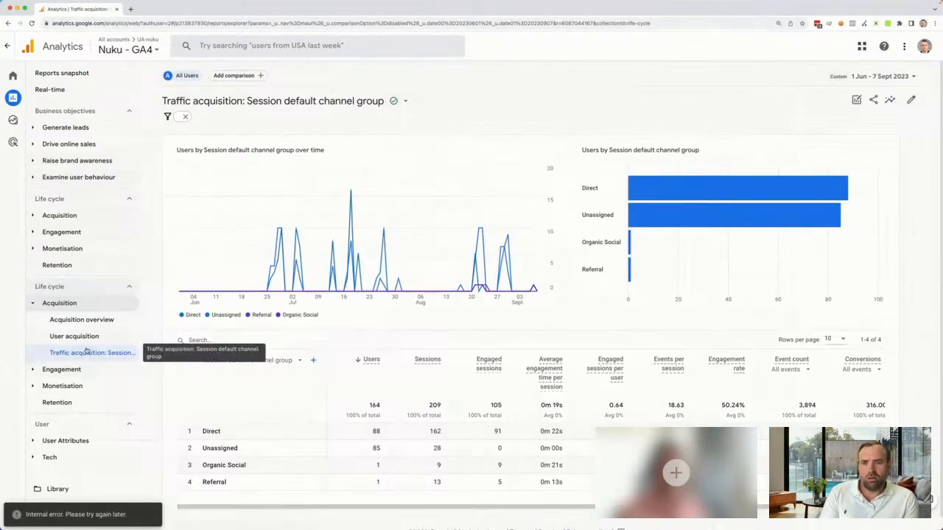
scroll(414, 297, down, 1)
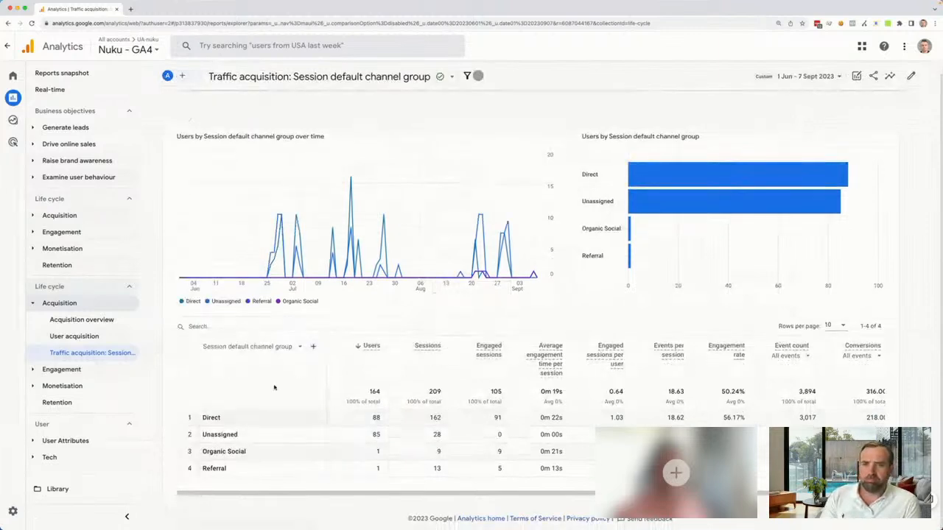
scroll(534, 442, right, 3)
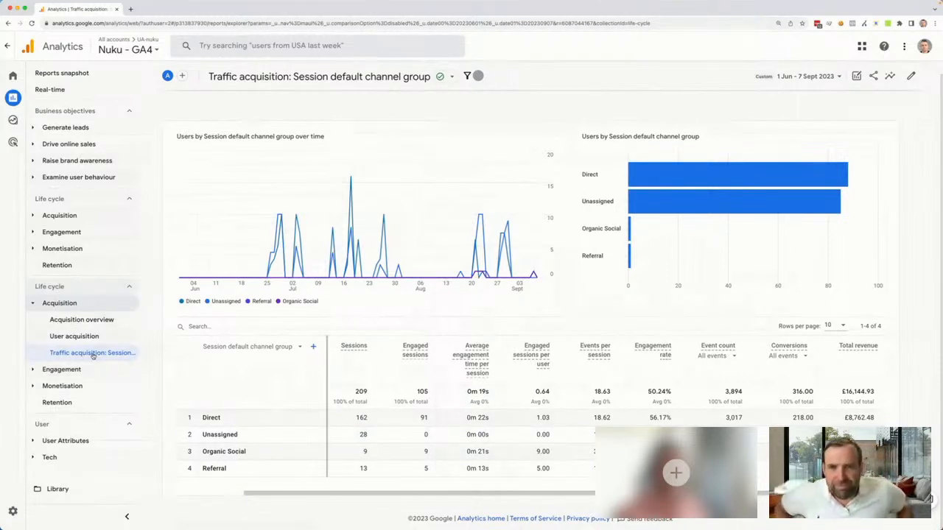
Customise the traffic acquisition report so that Session source/medium is its default primary dimension
click(912, 74)
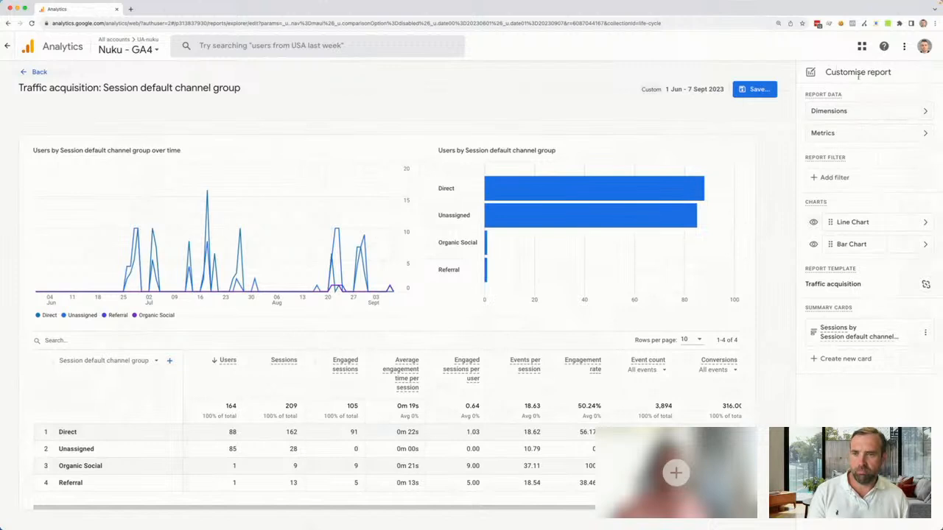
click(921, 110)
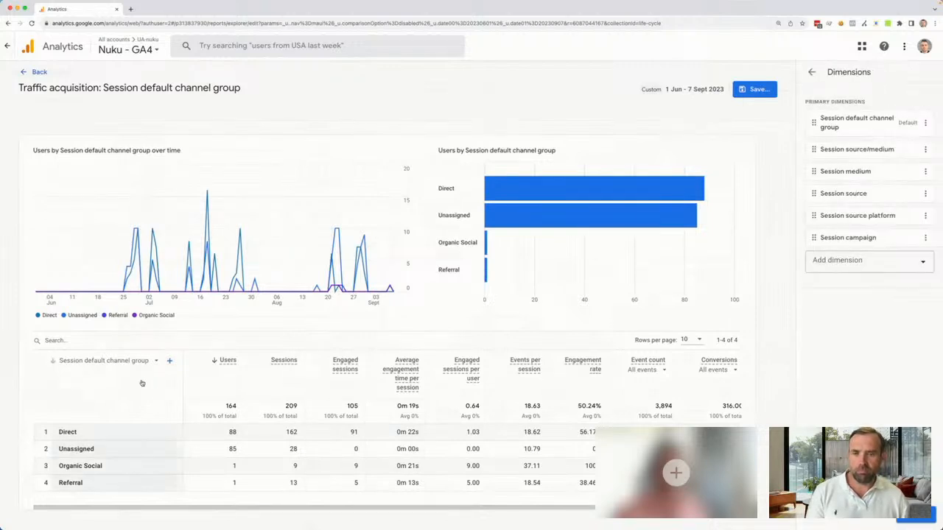
click(927, 150)
click(909, 173)
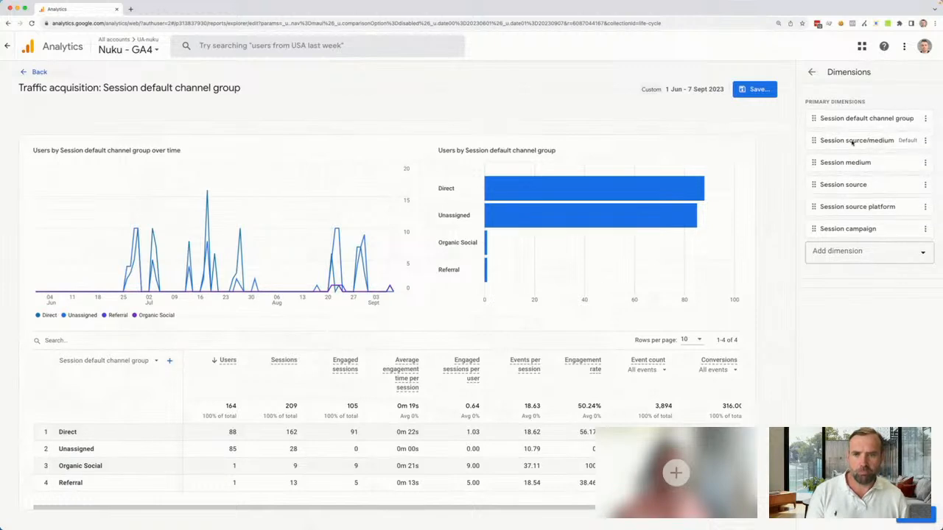
click(812, 71)
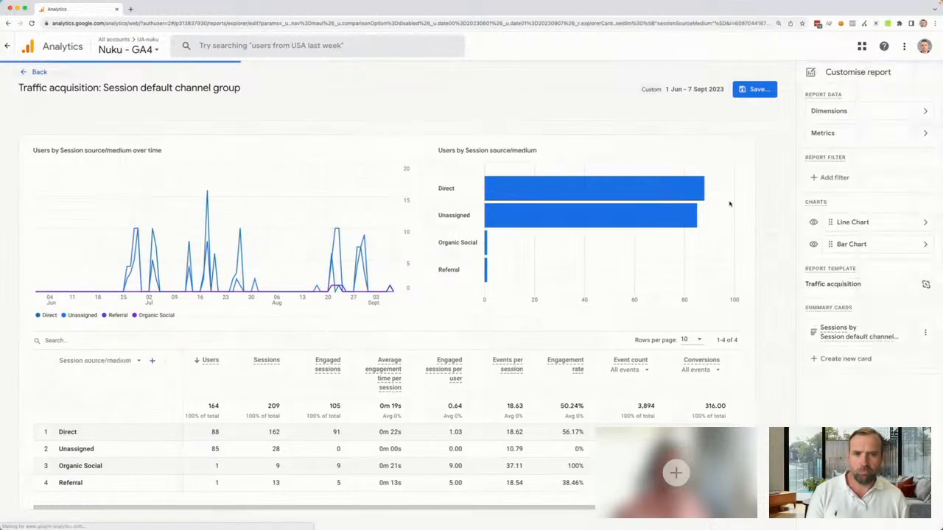
Save the changes to the current traffic acquisition report and return to the report view
click(757, 91)
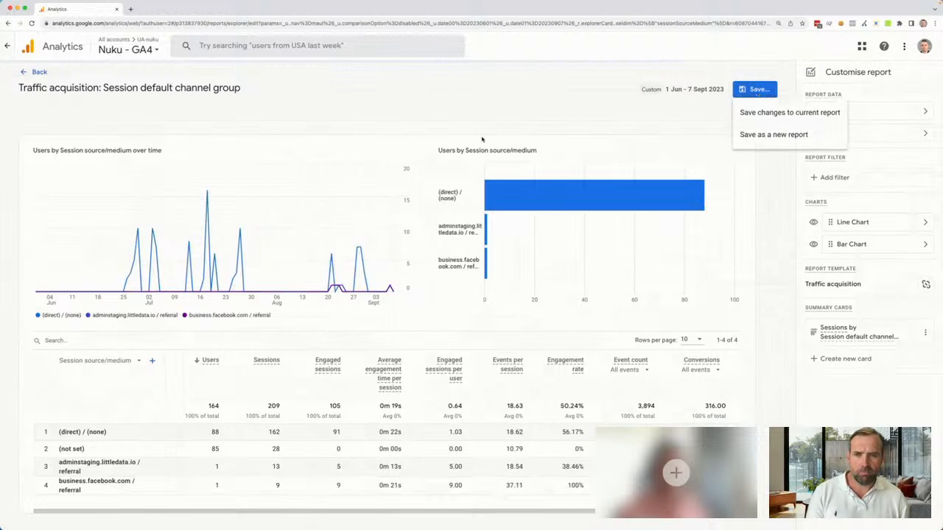
click(823, 114)
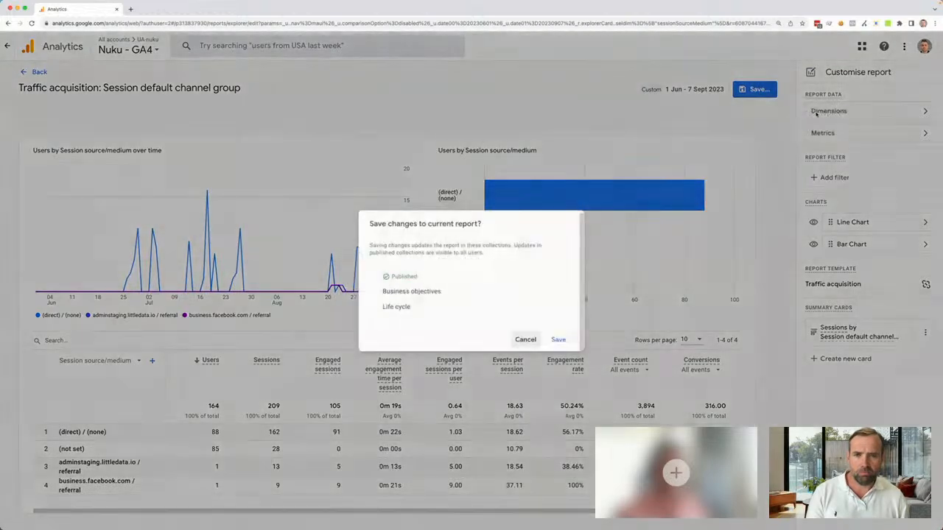
click(558, 340)
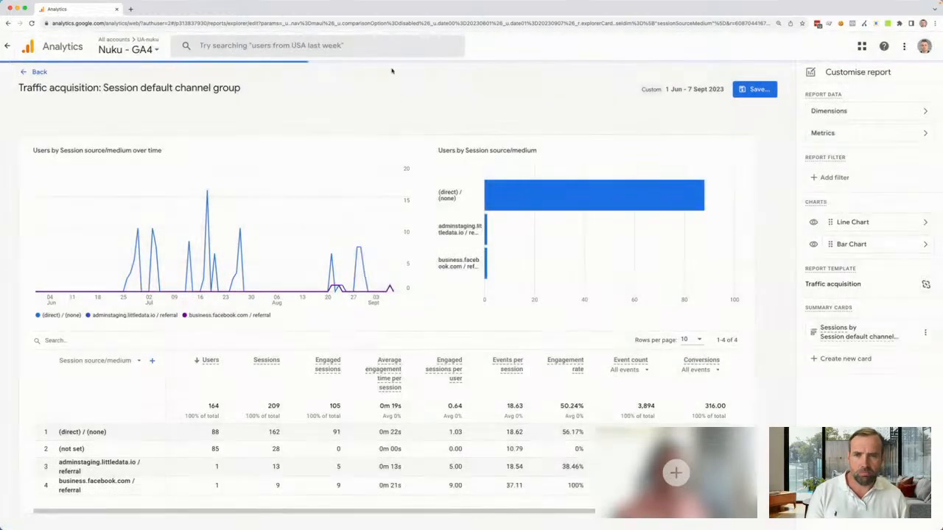
click(24, 72)
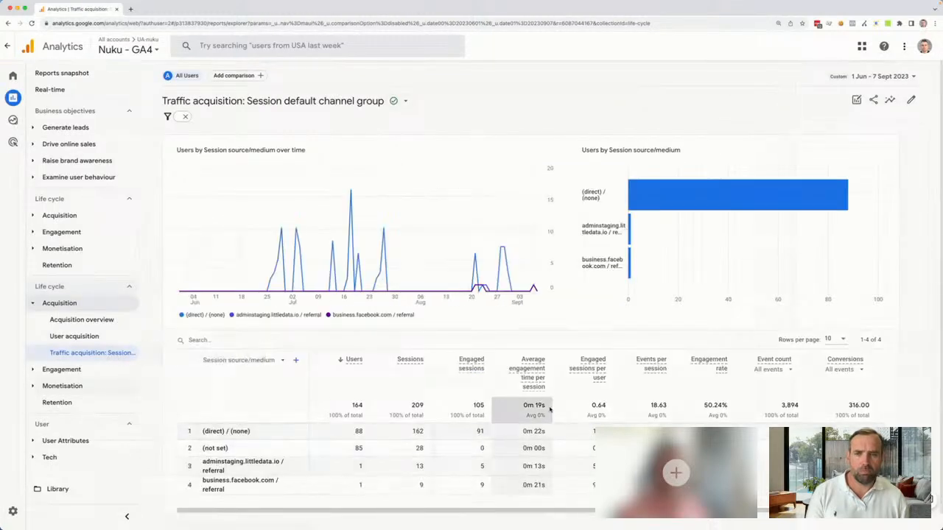
Show 25 rows per page in the report table and open the report as an exploration, accepting the adjusted date range
scroll(492, 375, down, 1)
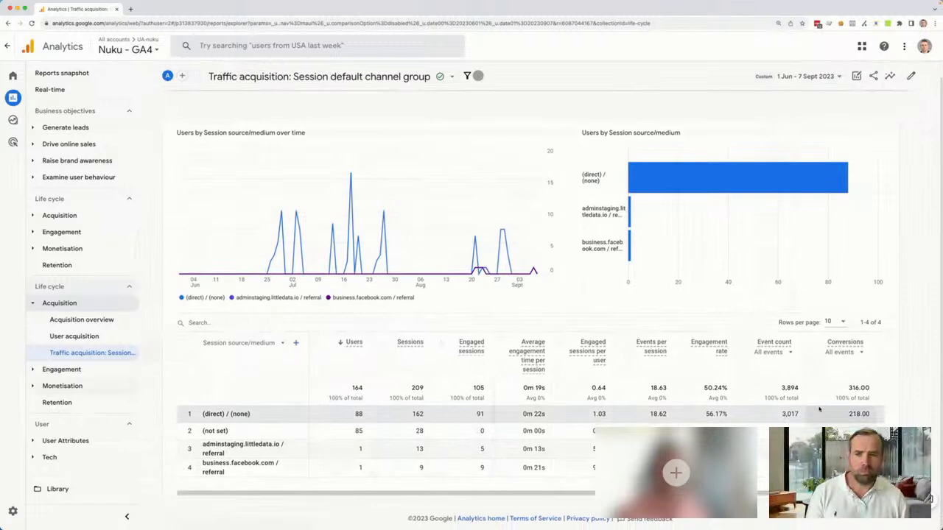
click(838, 322)
click(831, 336)
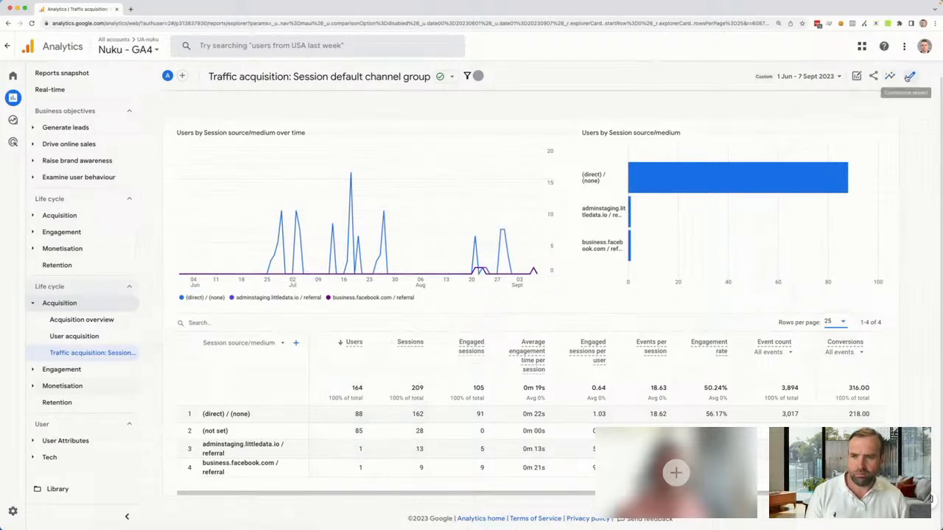
click(855, 77)
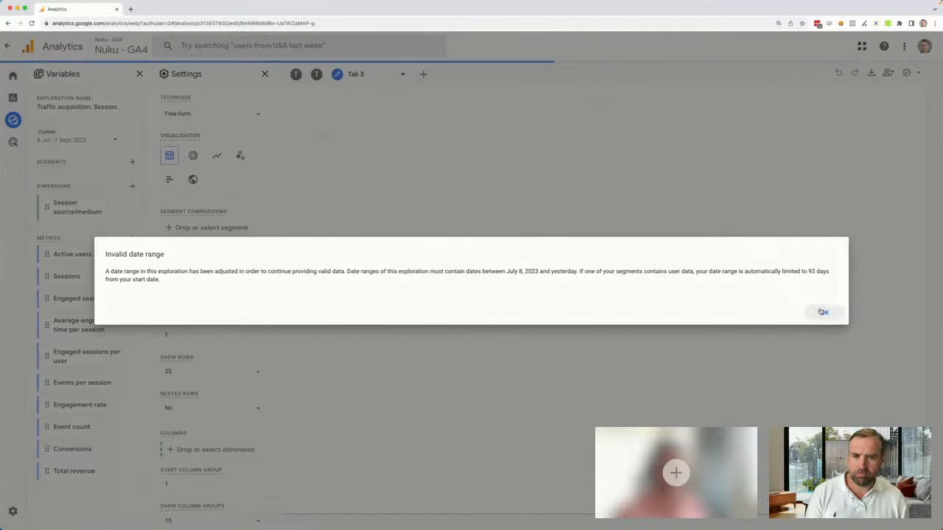
click(824, 313)
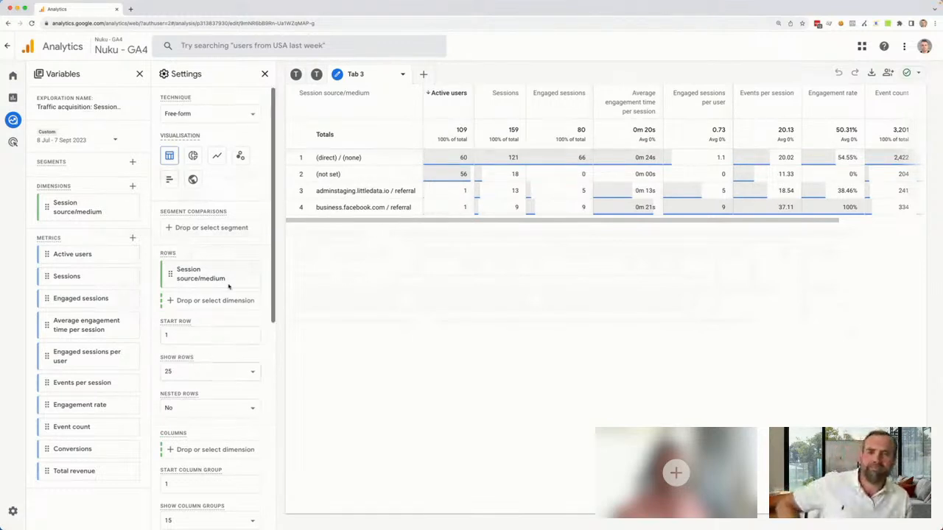
Complete the exploration's Affiliation filter so it excludes values containing Recurring, and apply it
scroll(239, 242, down, 5)
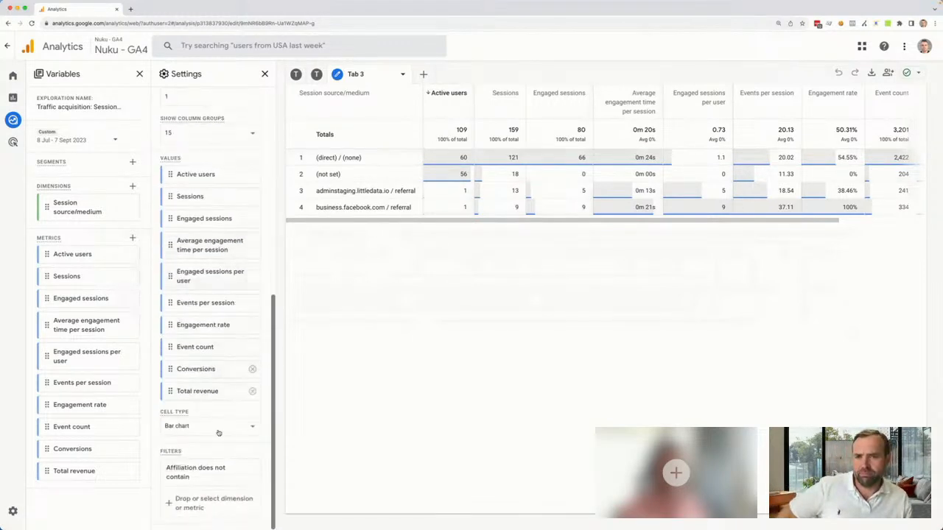
click(197, 474)
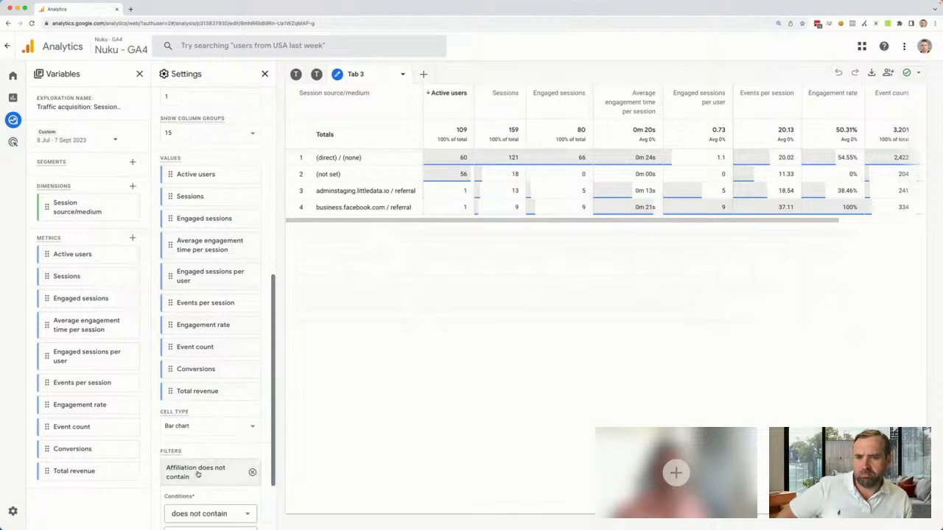
click(188, 451)
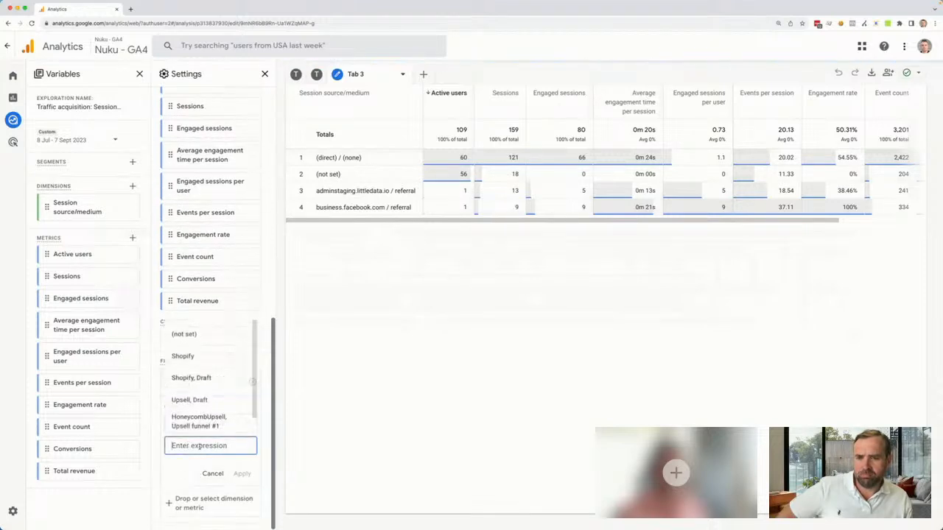
text(Recurri)
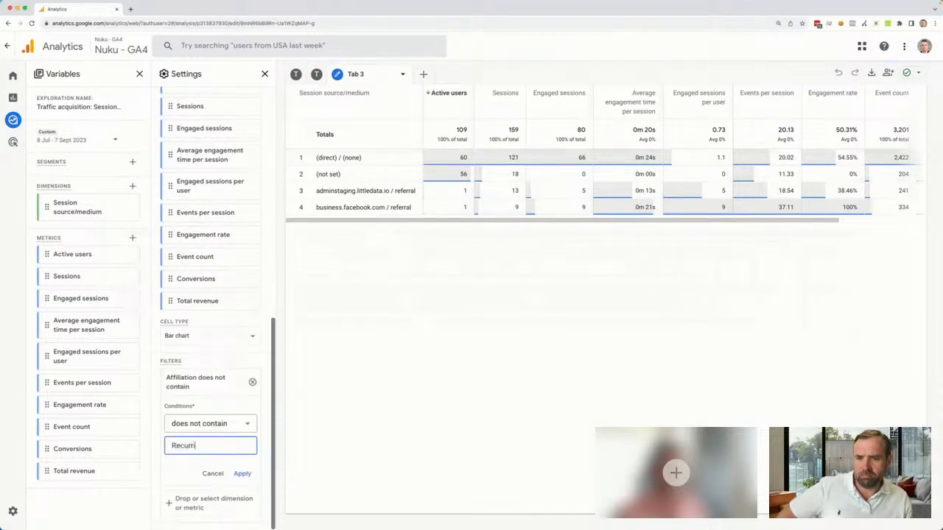
text(ng)
click(245, 476)
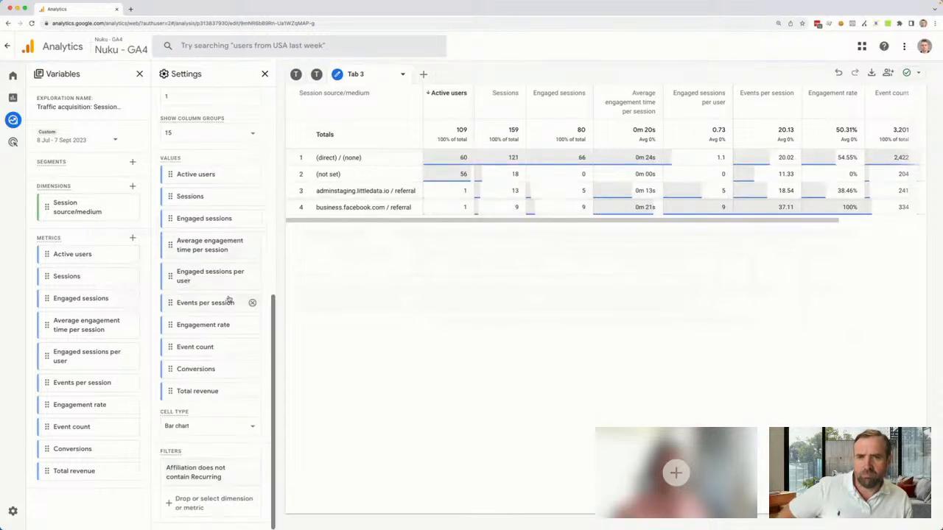
Change the exploration table's cell type to plain text
scroll(228, 298, up, 4)
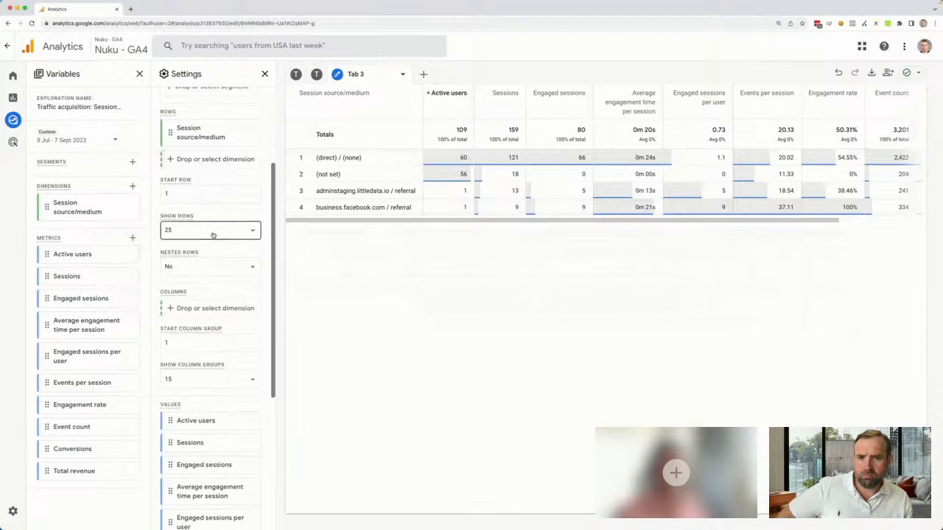
scroll(225, 357, down, 3)
click(197, 428)
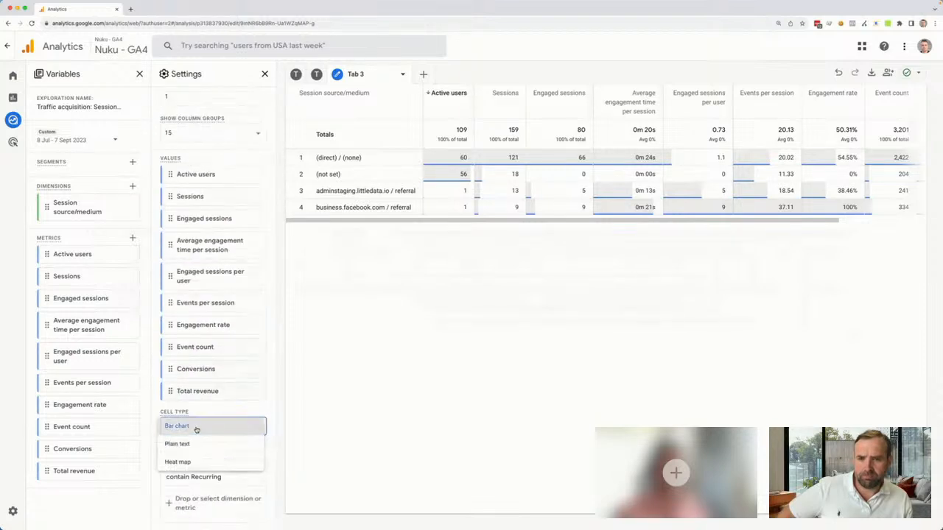
click(185, 444)
scroll(230, 358, up, 10)
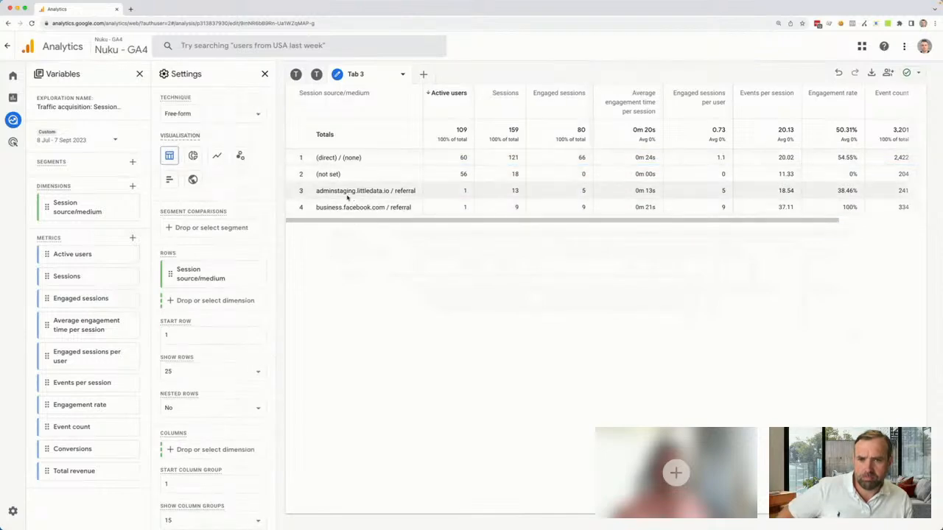
Examine the general and template suggestions for building a new segment, and close them without creating one
click(133, 163)
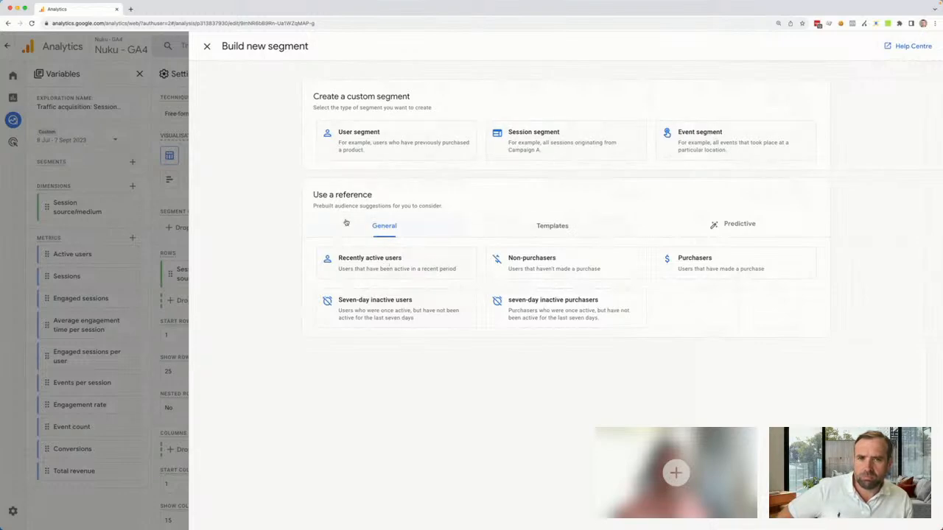
click(564, 227)
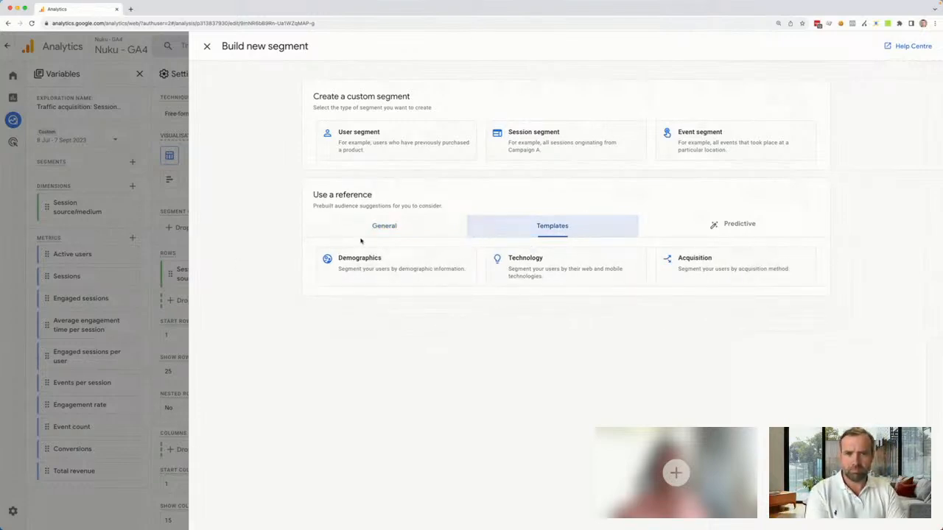
click(380, 226)
click(207, 46)
Start a custom user segment with a condition on the event-scoped custom Affiliation dimension
click(133, 160)
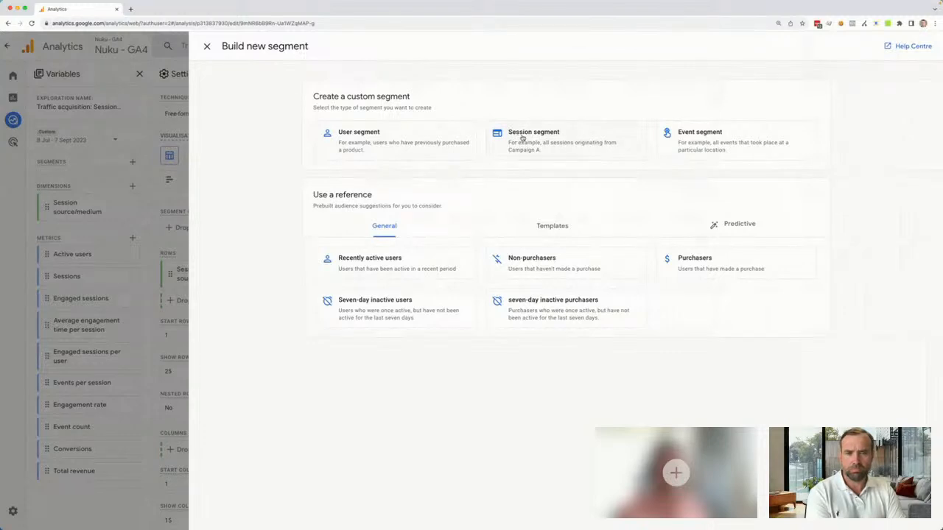
click(419, 142)
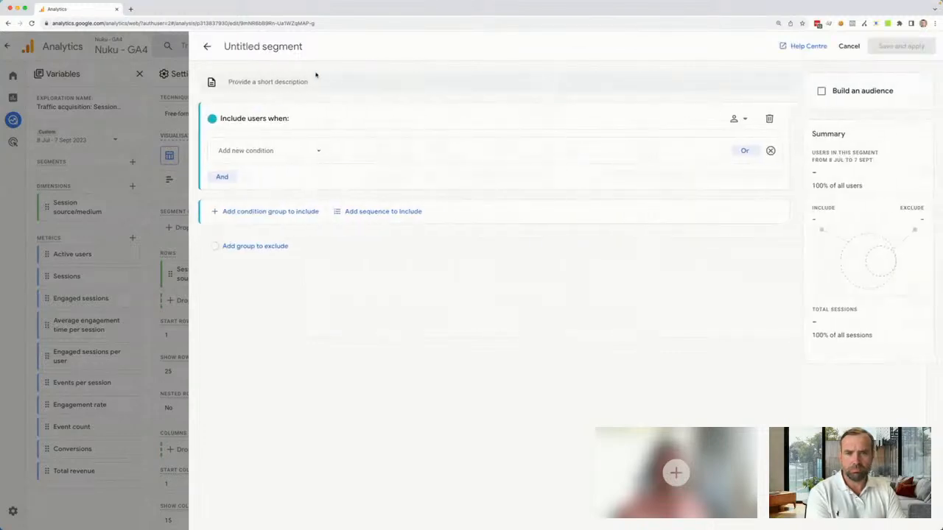
click(310, 151)
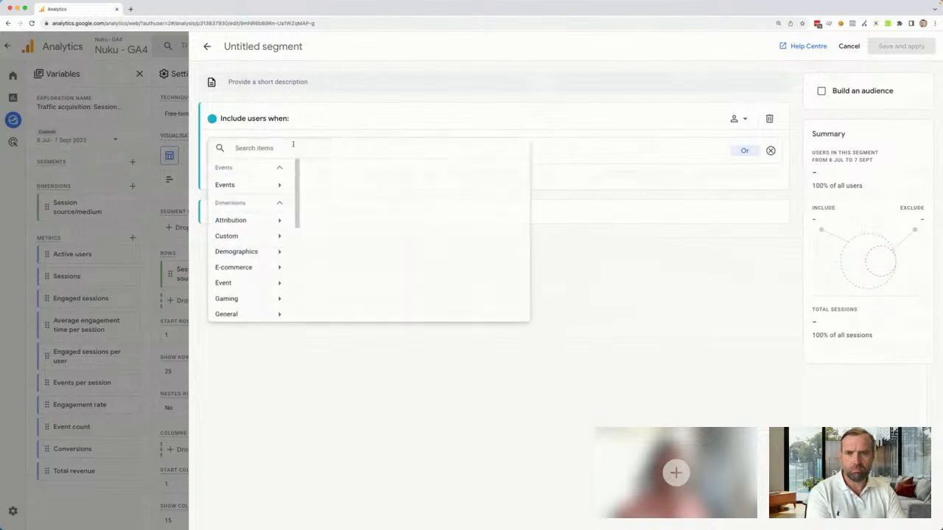
text(affi)
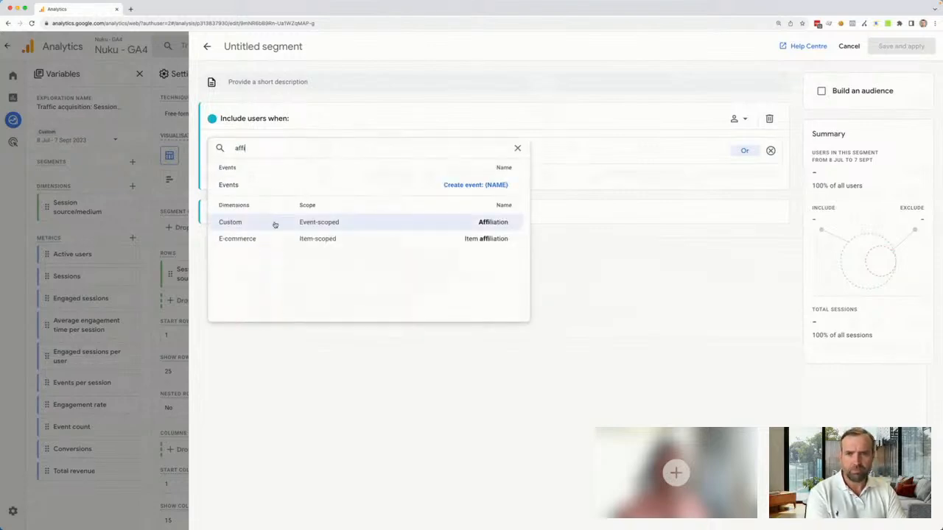
click(363, 224)
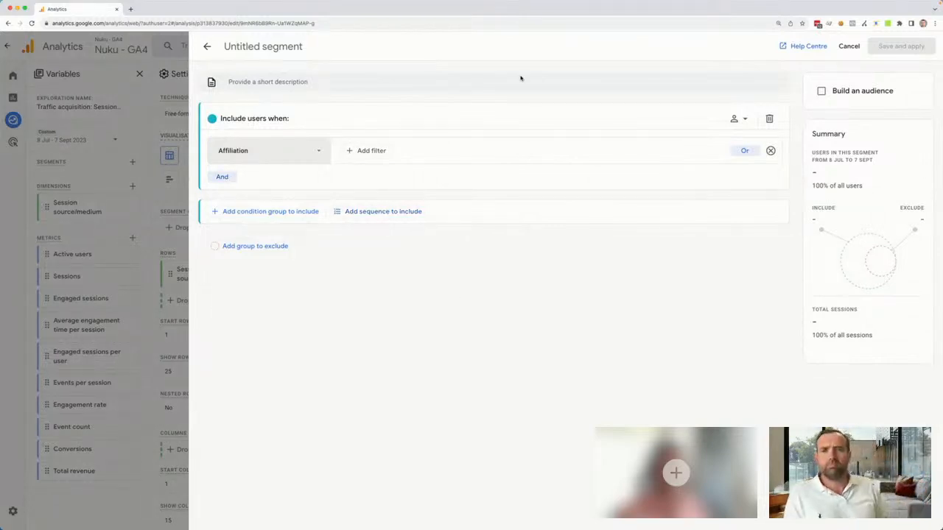
Filter the segment's Affiliation condition to values containing Recurring at any point in time, and apply it
click(363, 151)
click(388, 201)
text(Recurring)
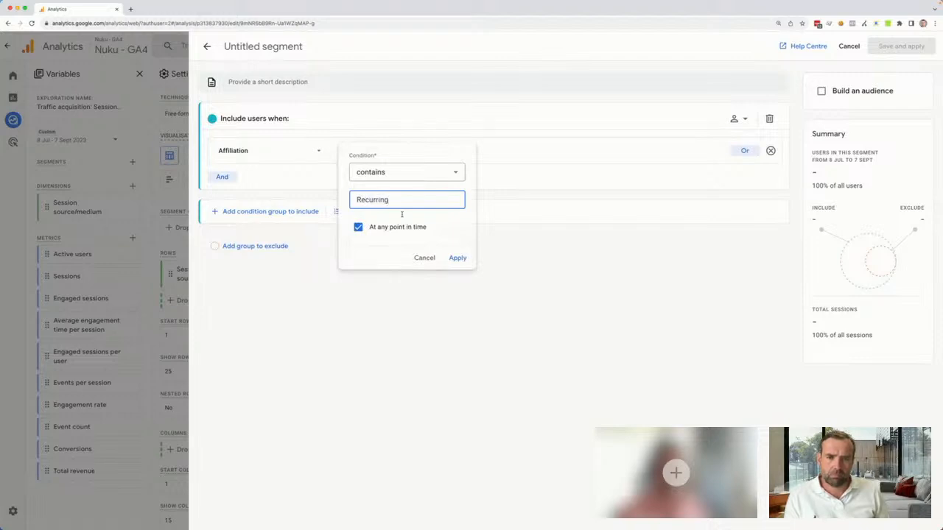
click(457, 258)
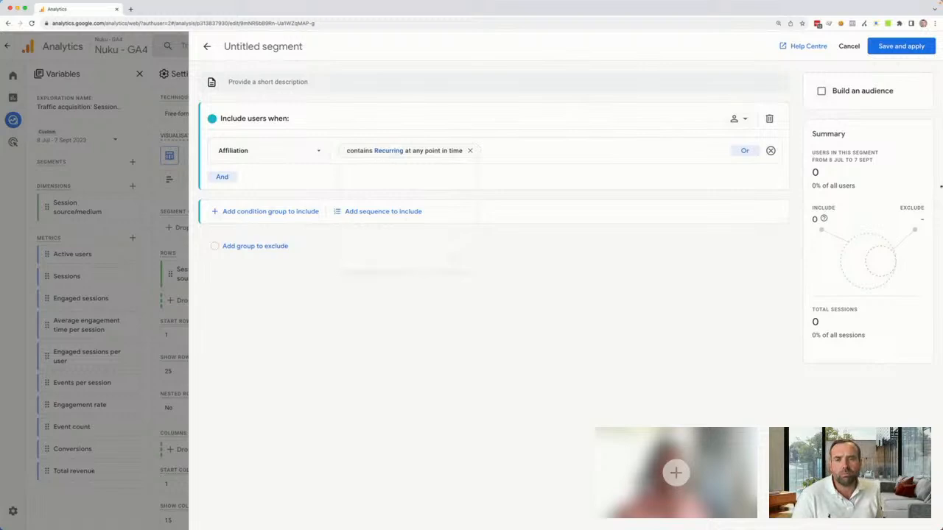
Build an audience from the segment with membership duration at the maximum limit, and view the audience trigger options without creating one
click(821, 90)
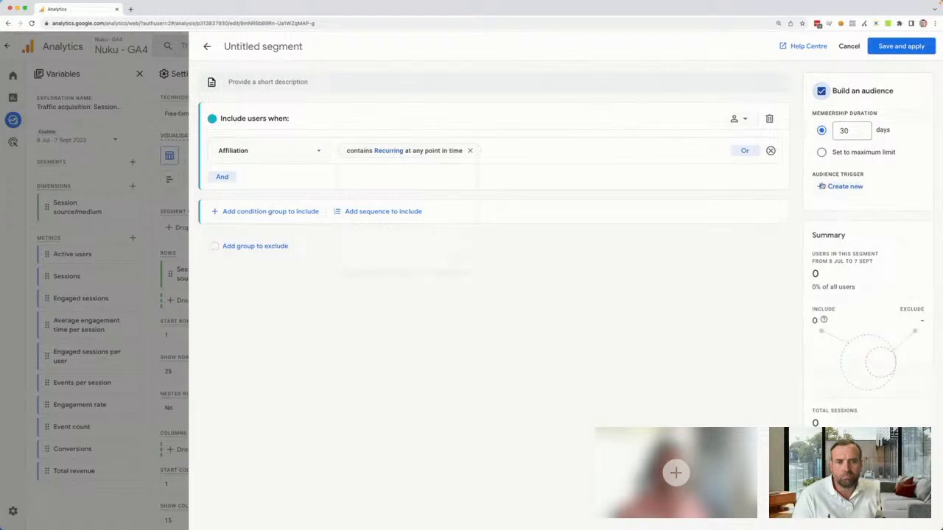
click(821, 151)
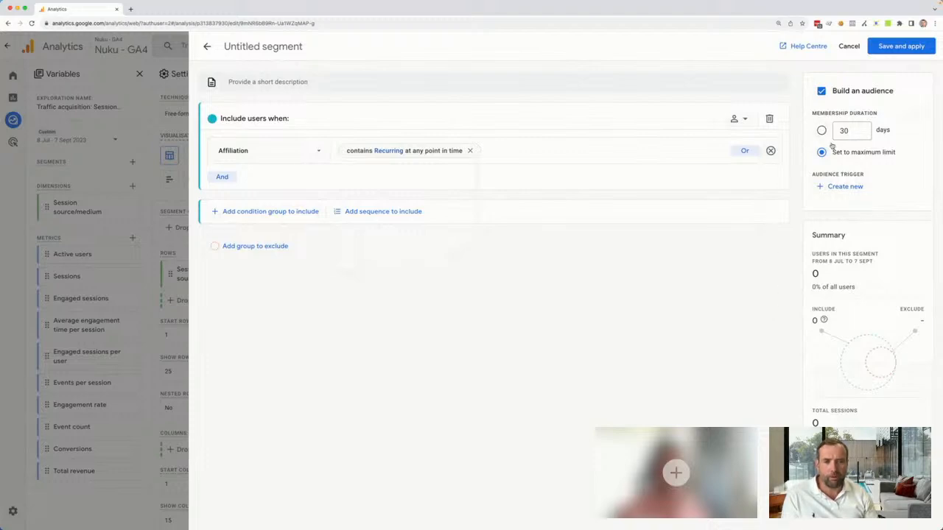
click(842, 187)
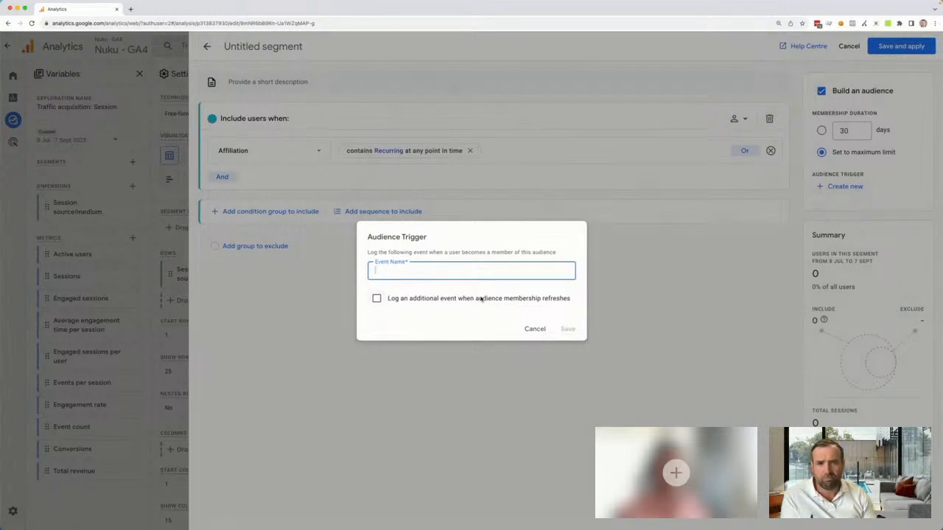
click(544, 330)
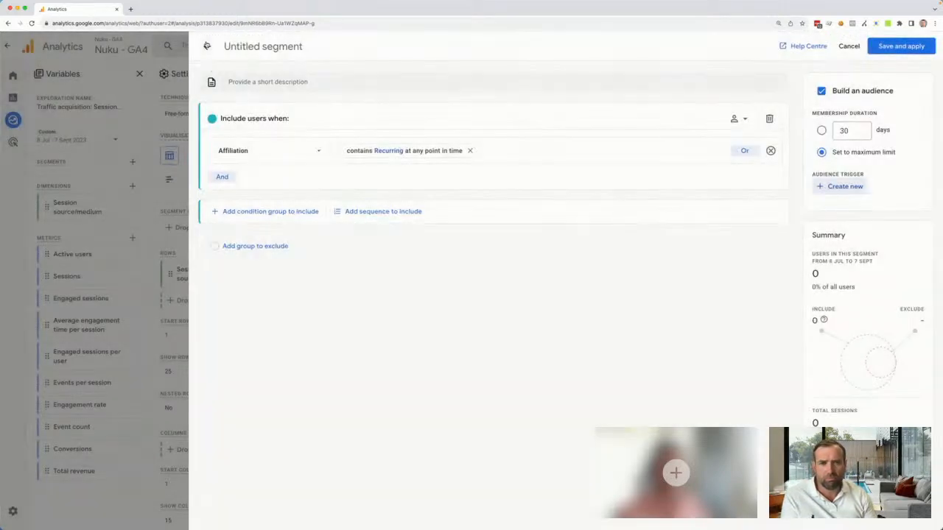
Discard the unsaved segment and start a new user segment with a condition on the event-scoped custom Affiliation dimension
click(207, 46)
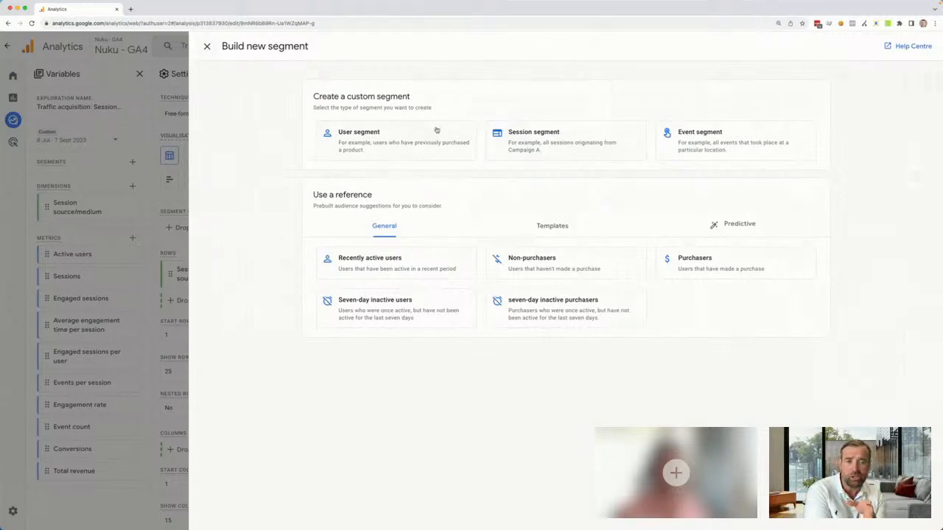
click(412, 150)
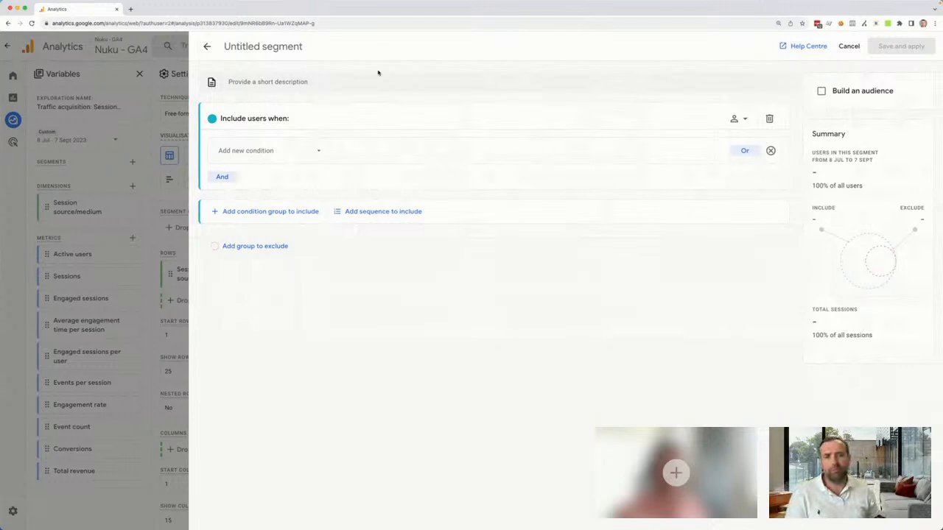
click(305, 151)
text(aff)
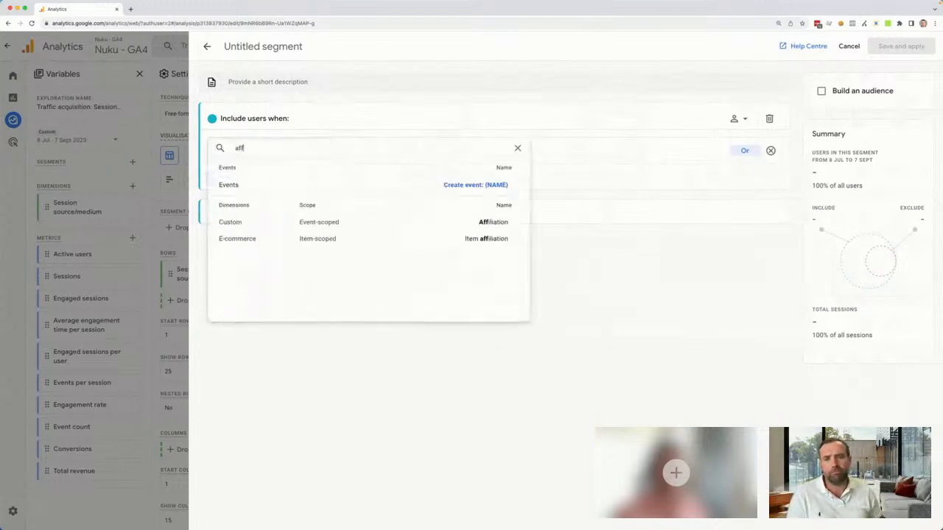
click(432, 222)
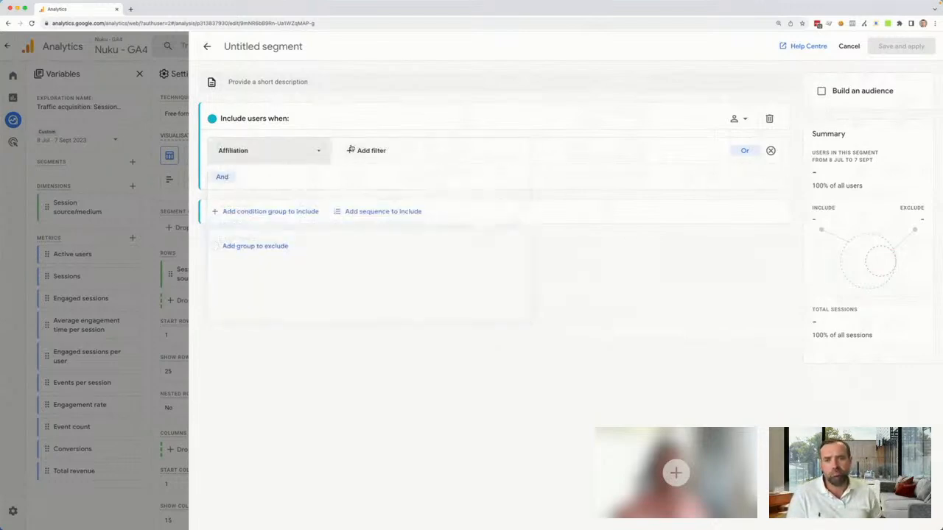
Filter the Affiliation condition to values that do not contain Recurring at any point in time, and apply it
click(356, 150)
click(394, 174)
scroll(406, 213, down, 3)
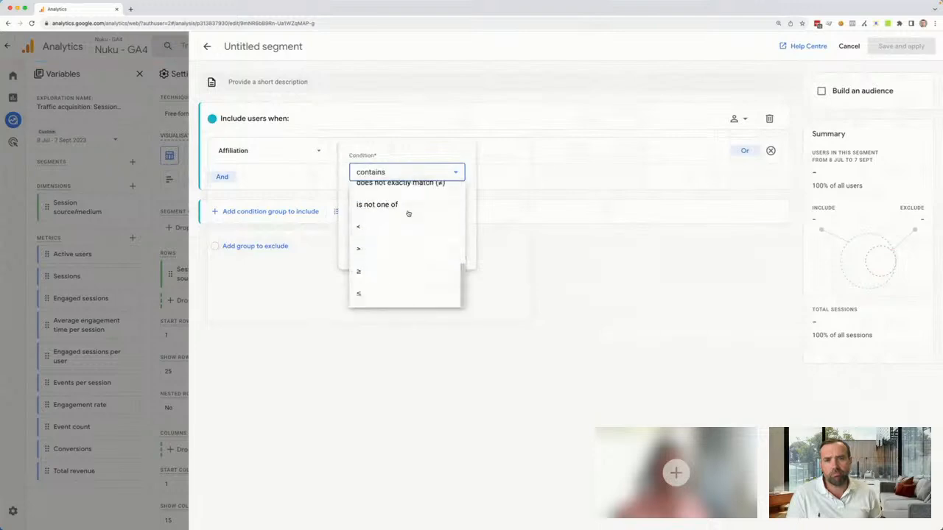
scroll(398, 274, up, 3)
click(395, 243)
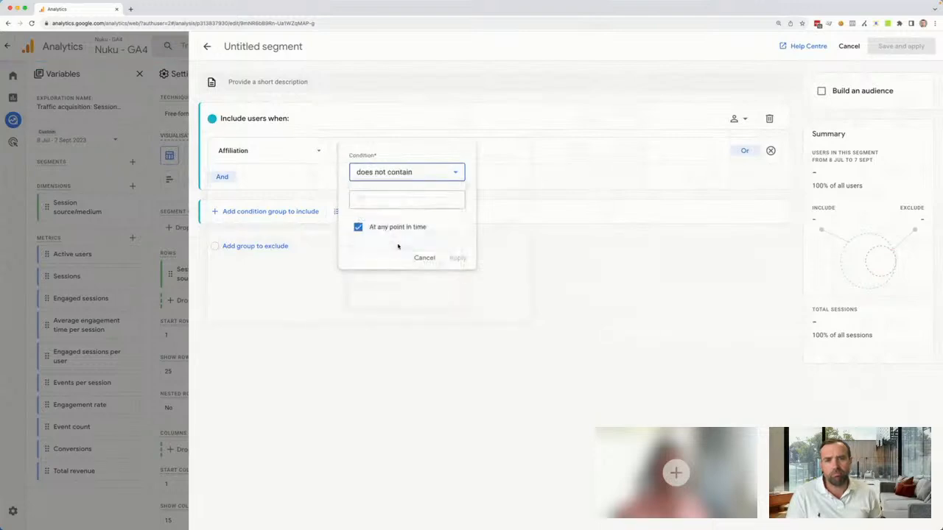
click(411, 198)
text(Re)
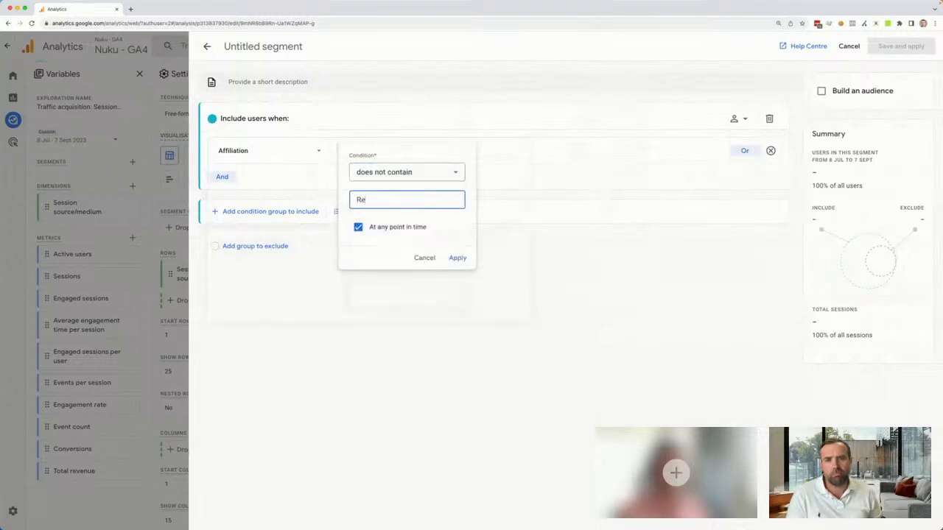
text(curring)
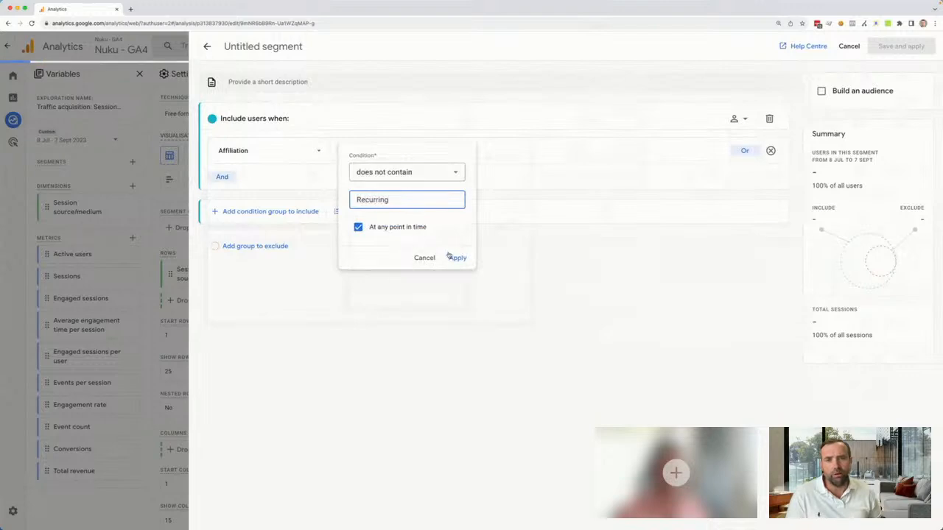
click(455, 258)
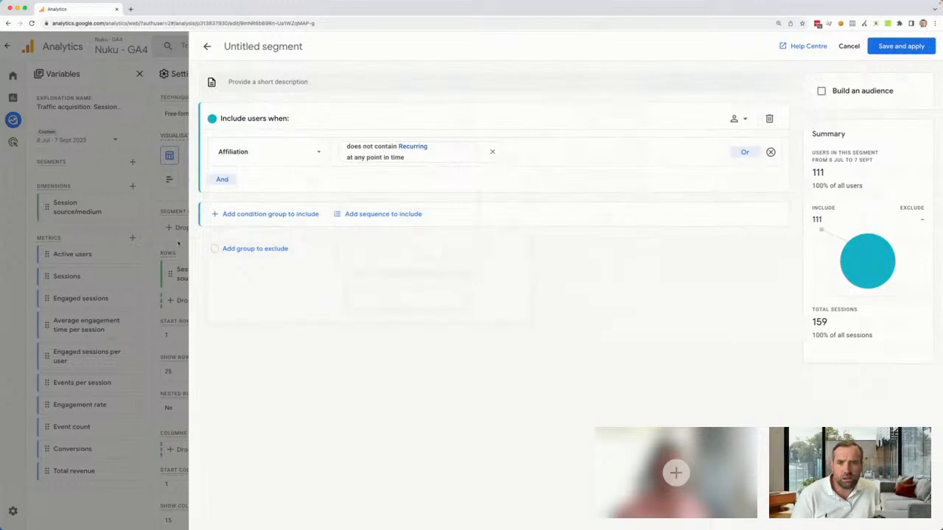
Add an AND condition to the segment requiring the purchase event
click(227, 179)
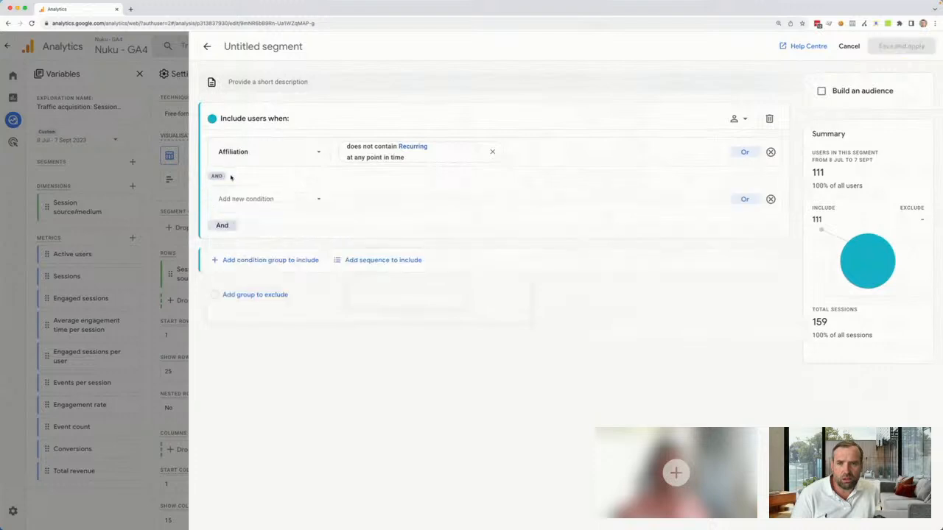
click(268, 199)
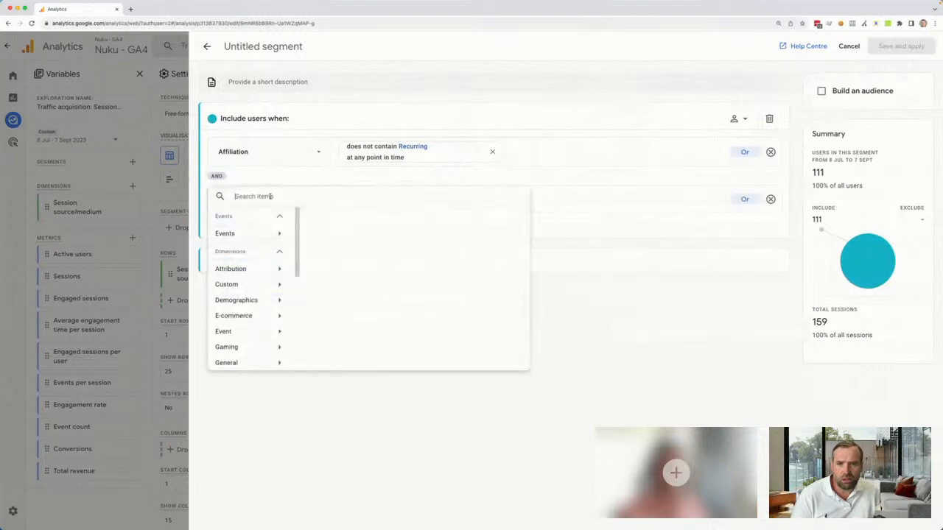
click(267, 234)
scroll(395, 254, down, 1)
scroll(395, 254, down, 3)
scroll(370, 245, down, 2)
click(335, 292)
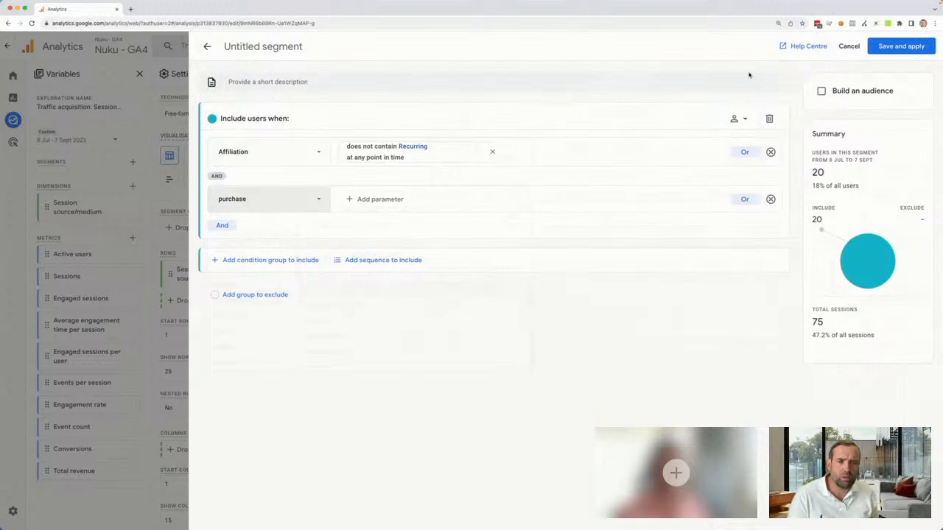
Name the segment "Purchasers (first time and one time)", then save and apply it to the exploration
click(242, 46)
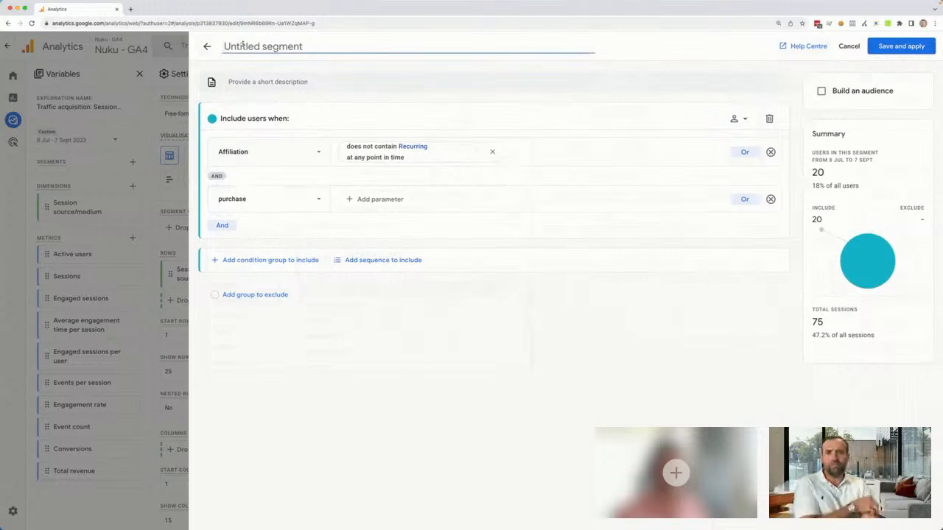
text(Purhca)
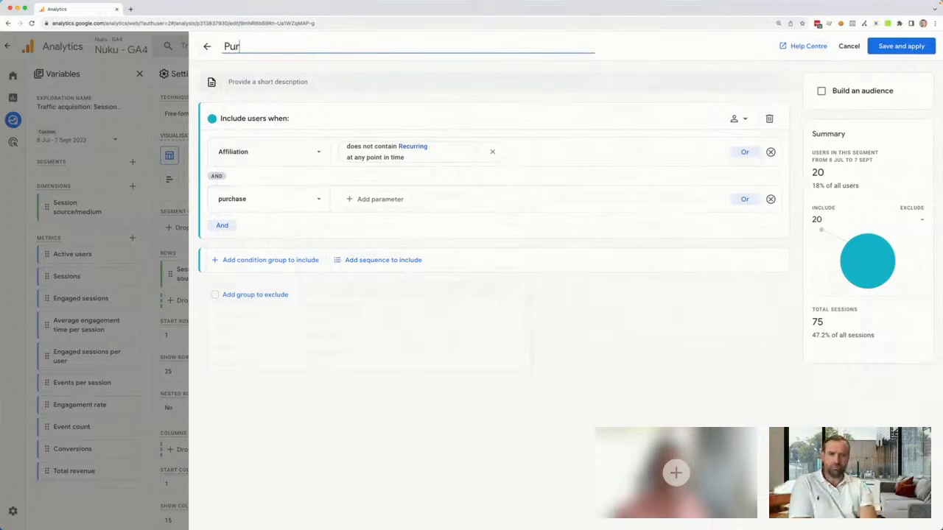
key(BackSpace)
key(BackSpace)
key(BackSpace)
text(cha)
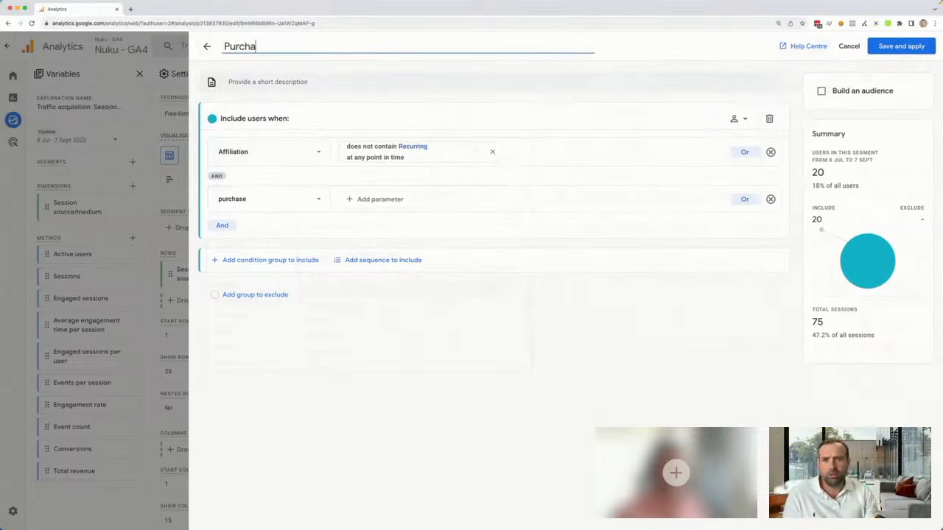
text(sers (fr)
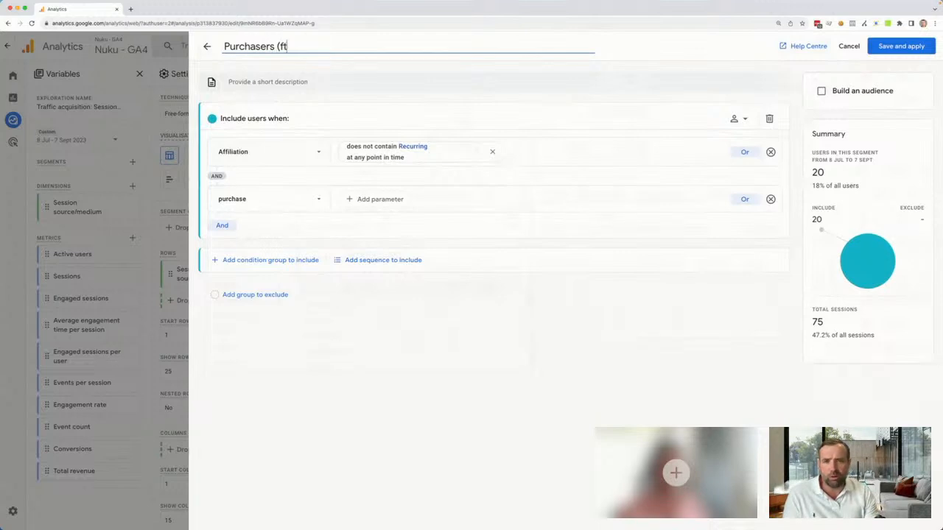
text( and)
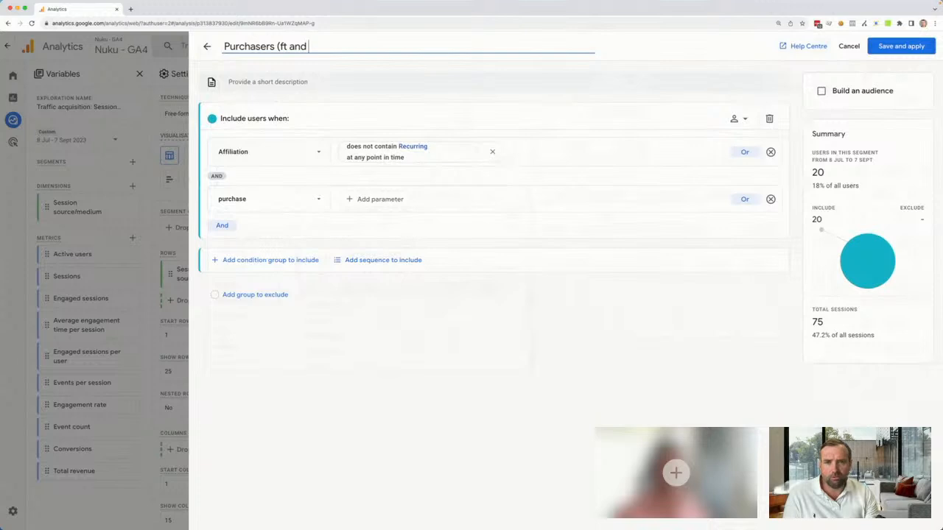
text( one time)
key(Left)
key(Left)
key(Left)
key(Left)
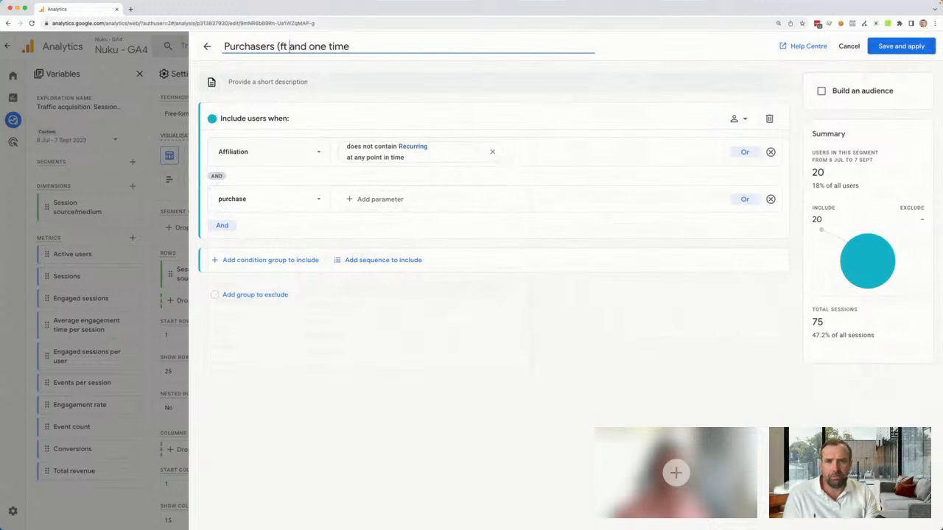
text(irst)
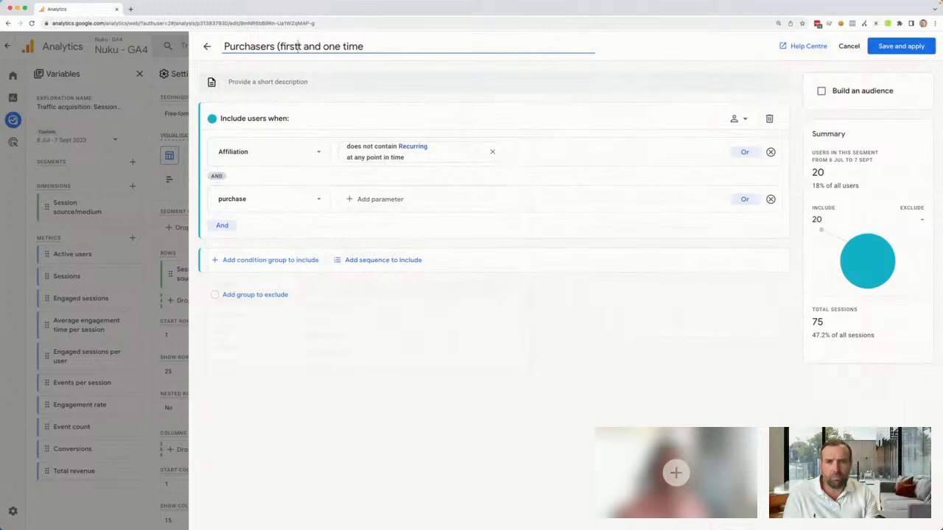
text( ime)
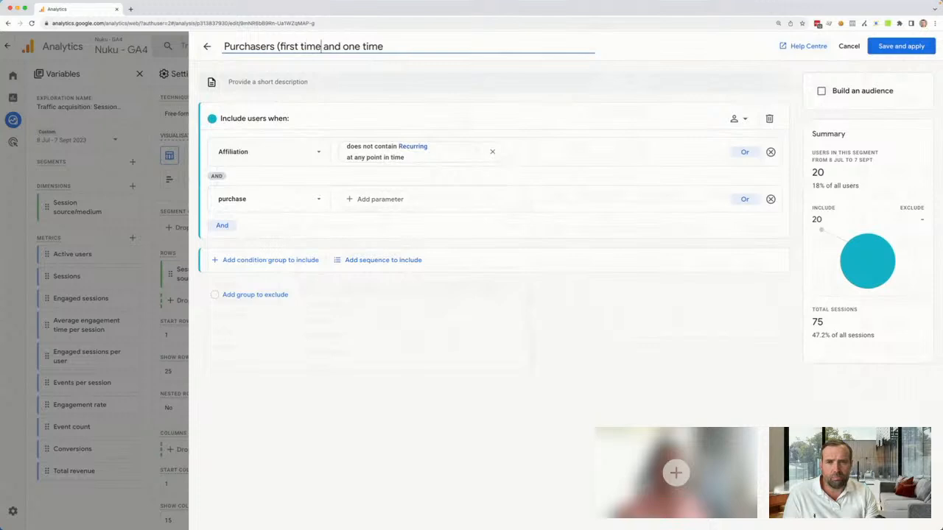
text())
click(900, 45)
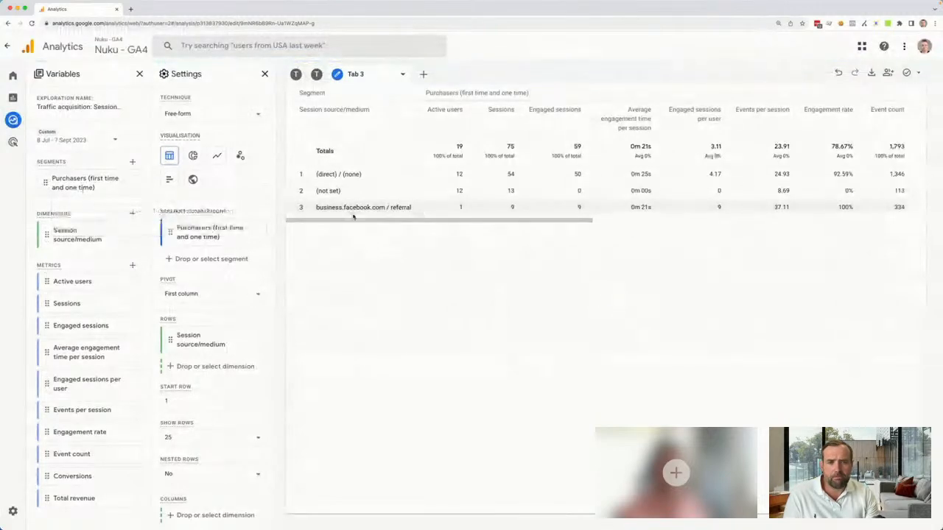
Review the exploration's filters and the applied purchasers segment's definition and available actions, without changing anything
scroll(230, 330, down, 10)
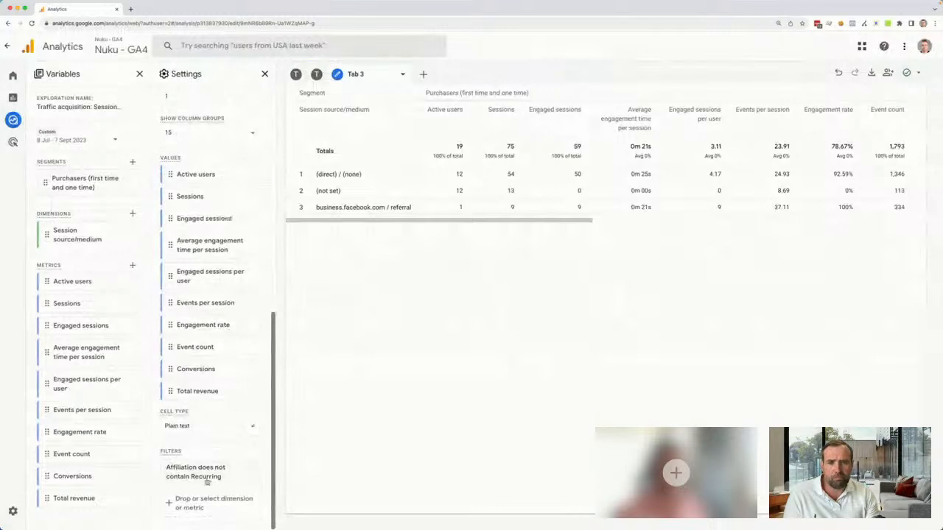
scroll(213, 459, up, 10)
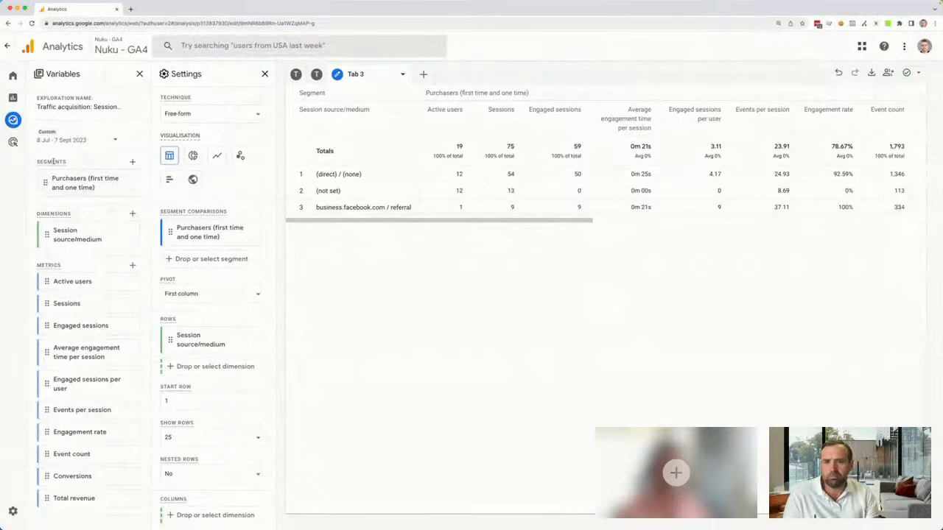
click(128, 184)
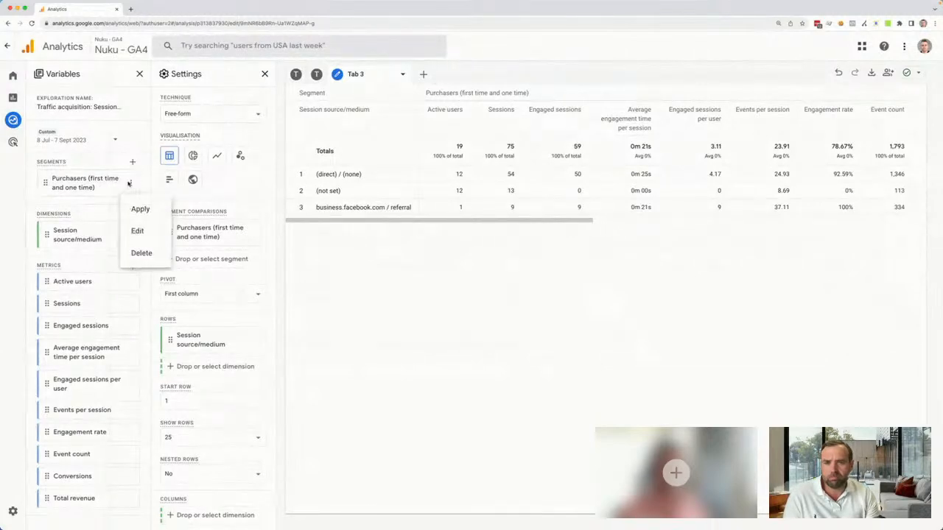
click(138, 231)
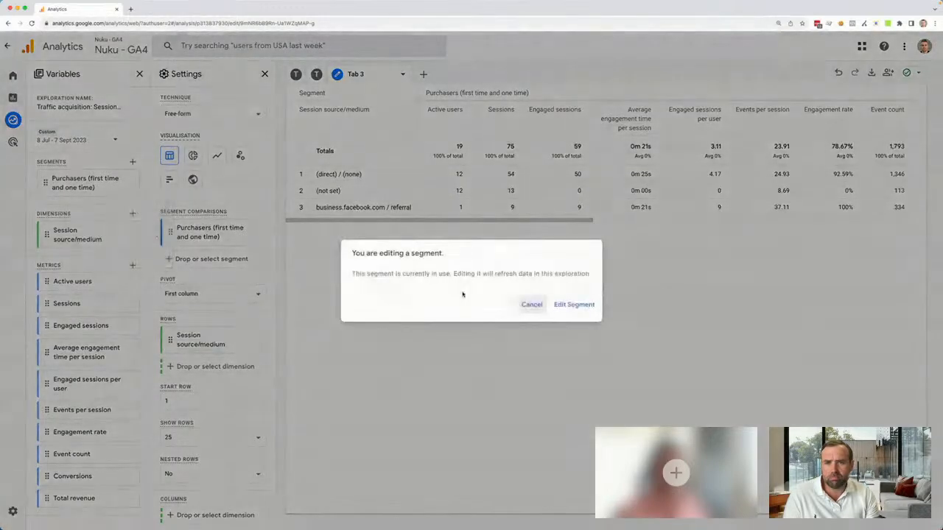
click(574, 304)
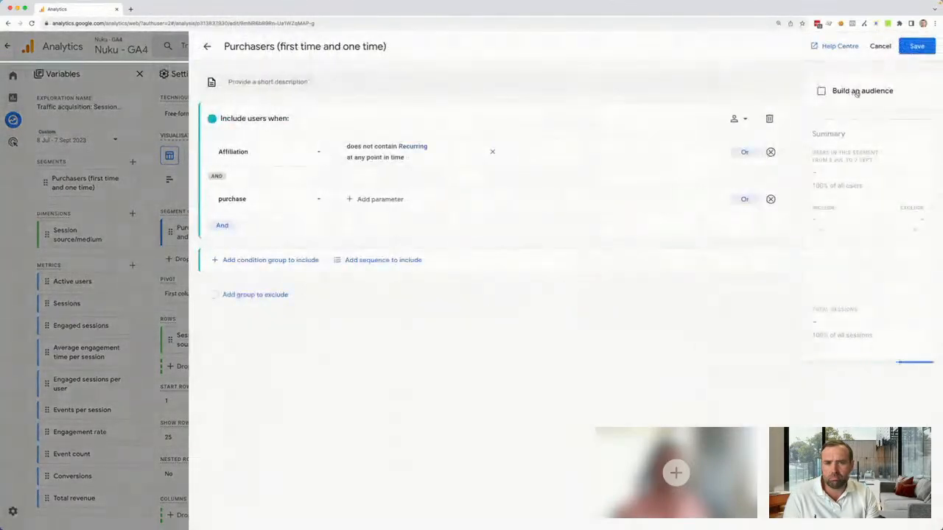
click(207, 46)
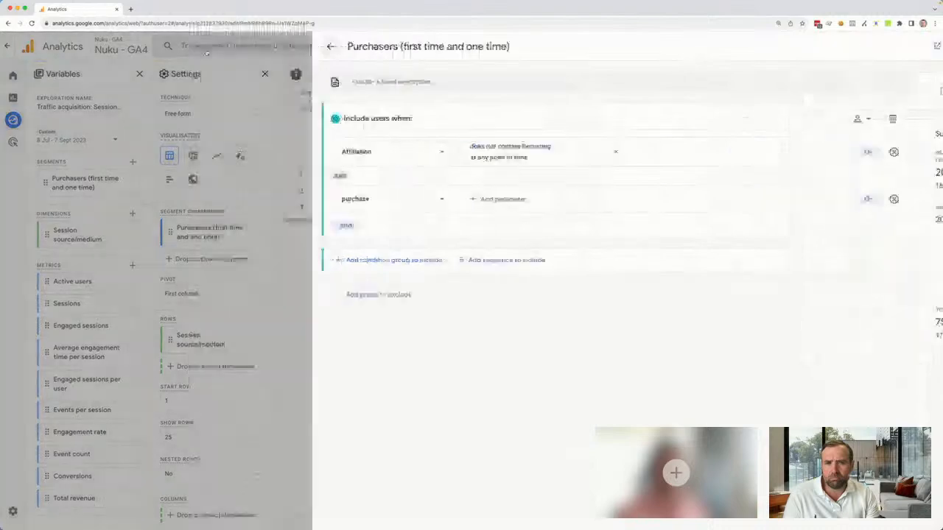
click(133, 183)
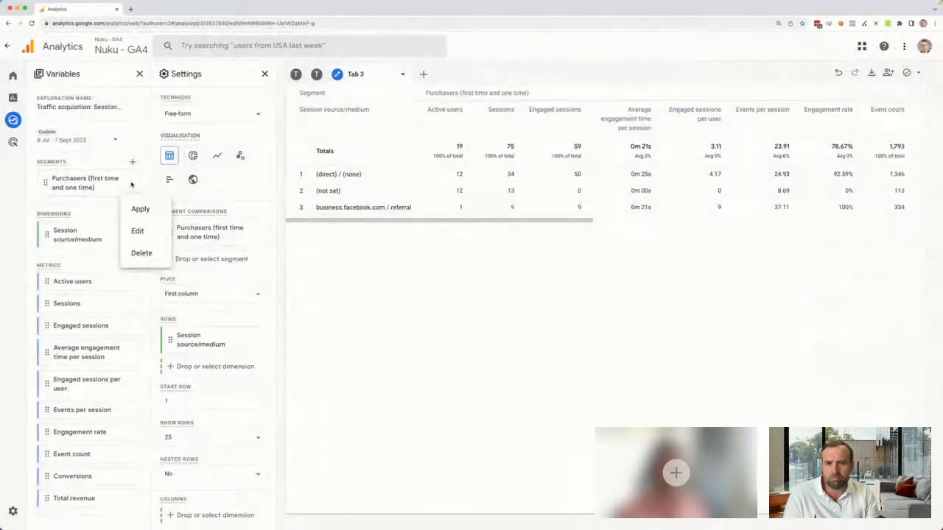
click(363, 291)
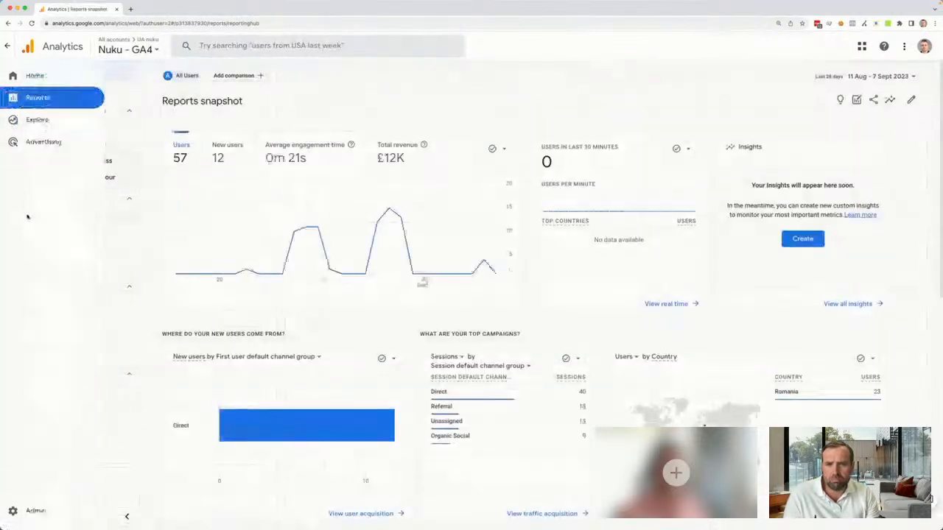
Open the Events report under Life cycle Engagement and bring up its comparison settings
click(34, 231)
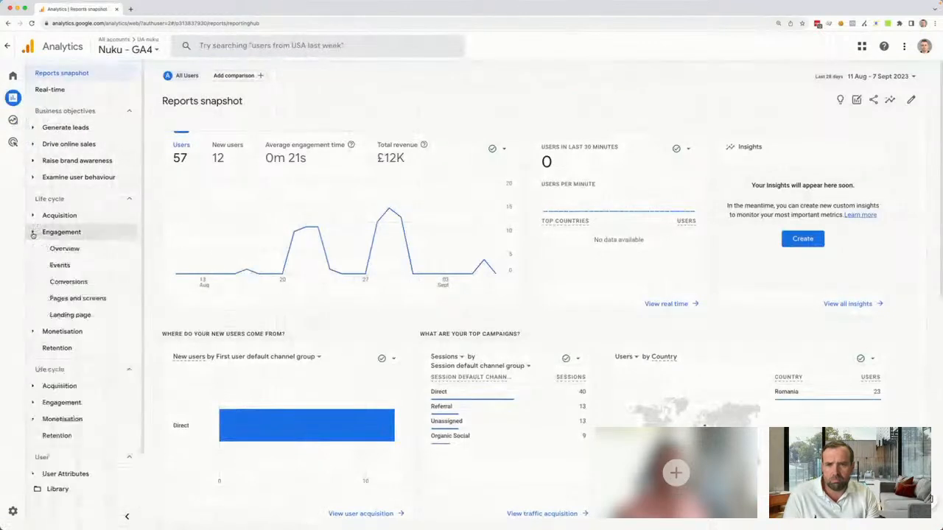
click(60, 265)
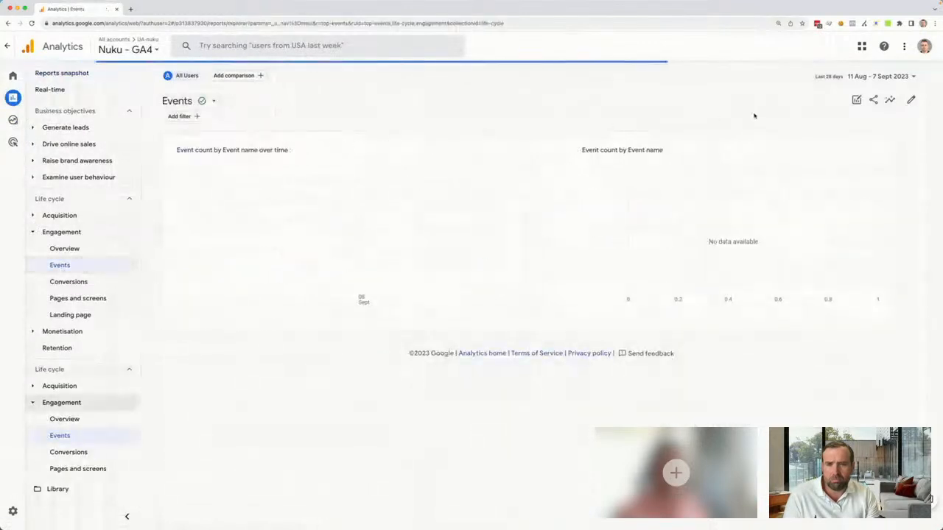
click(858, 100)
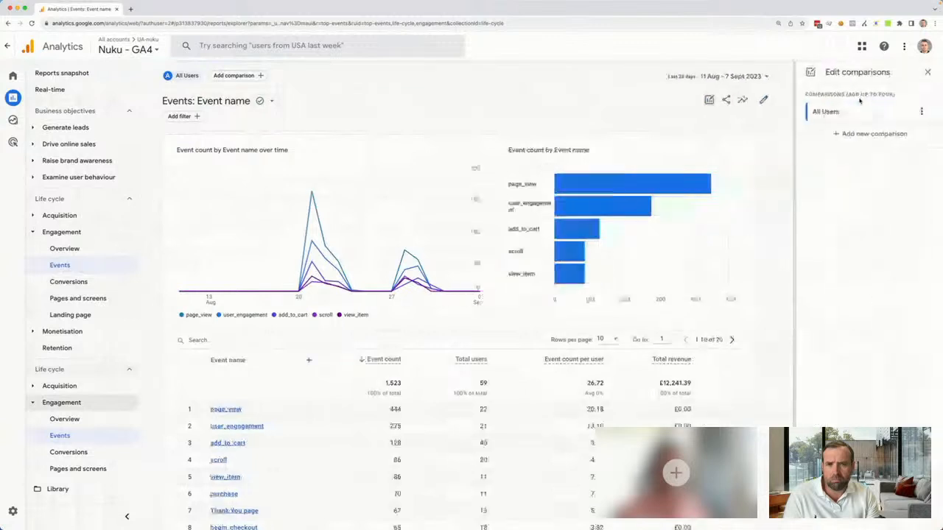
Look through the dimensions available for the All Users comparison, leaving the comparison as it is
click(856, 112)
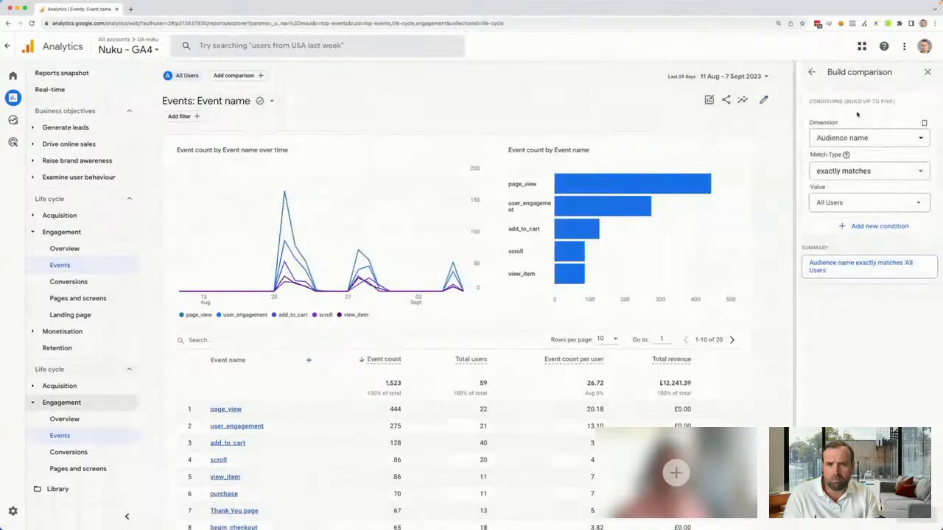
click(869, 137)
scroll(875, 184, down, 6)
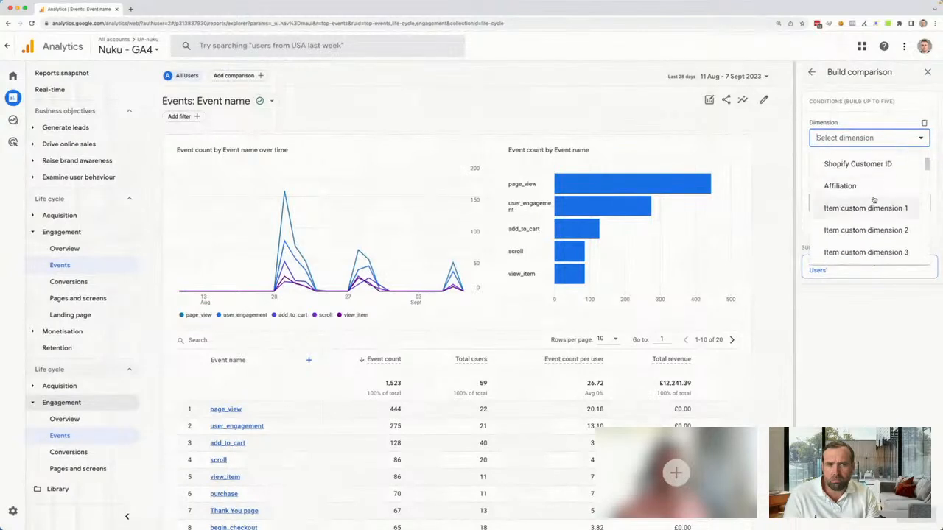
scroll(874, 202, down, 5)
scroll(871, 206, down, 10)
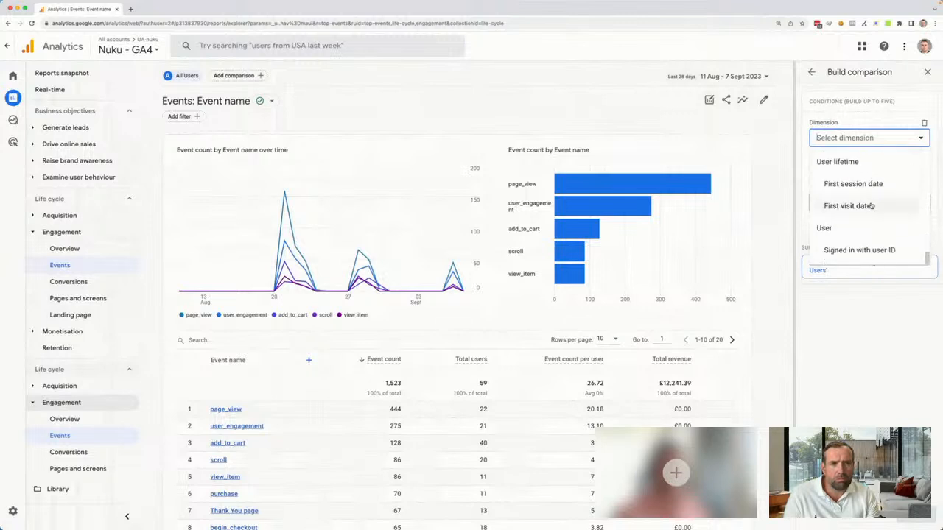
click(878, 351)
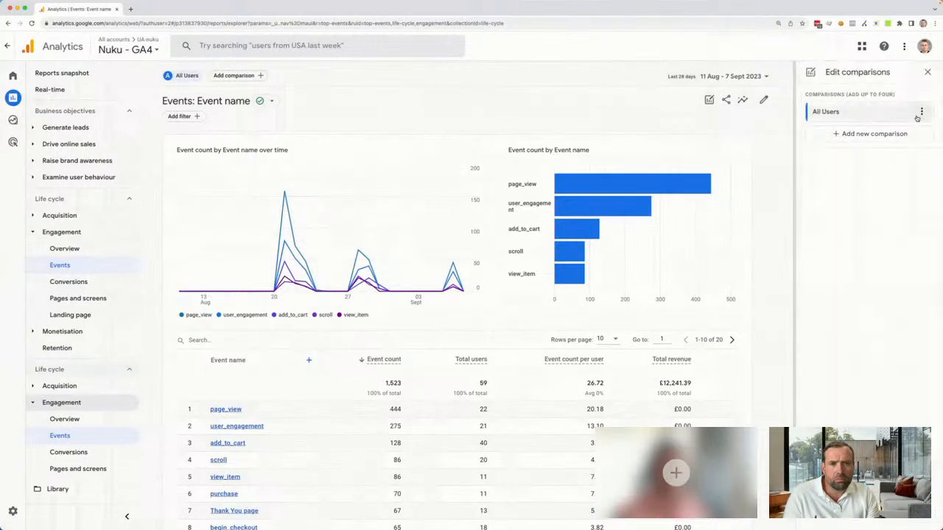
Start a new comparison, search its dimension list for "fir", and close the comparison settings without adding one
click(868, 134)
click(866, 136)
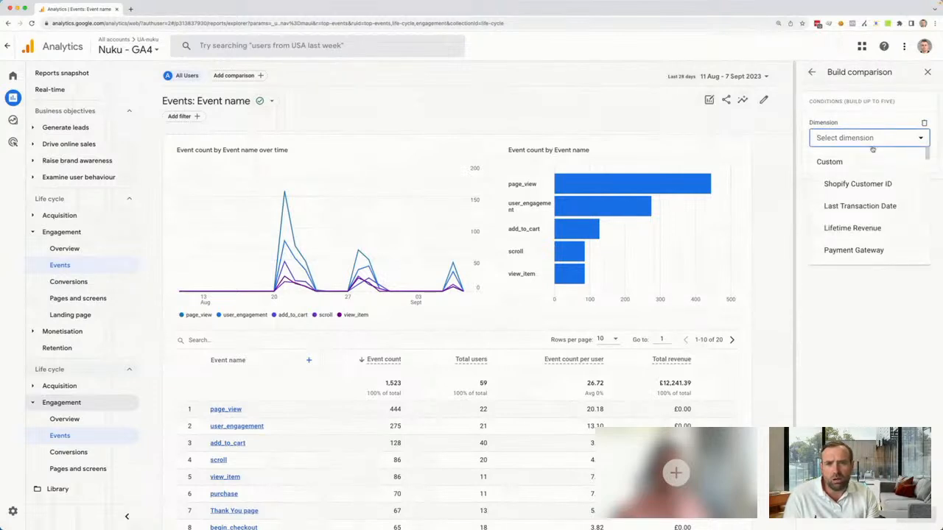
text(fir)
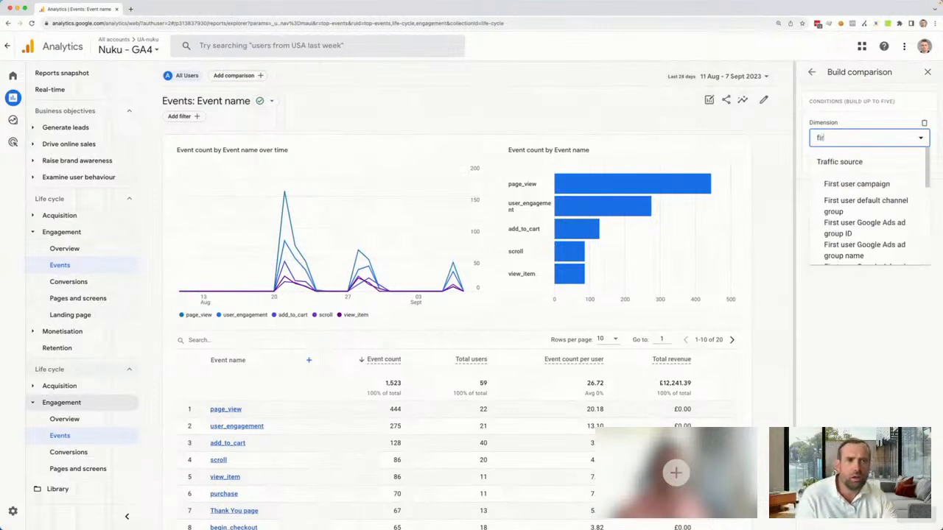
scroll(884, 185, down, 3)
scroll(893, 180, down, 5)
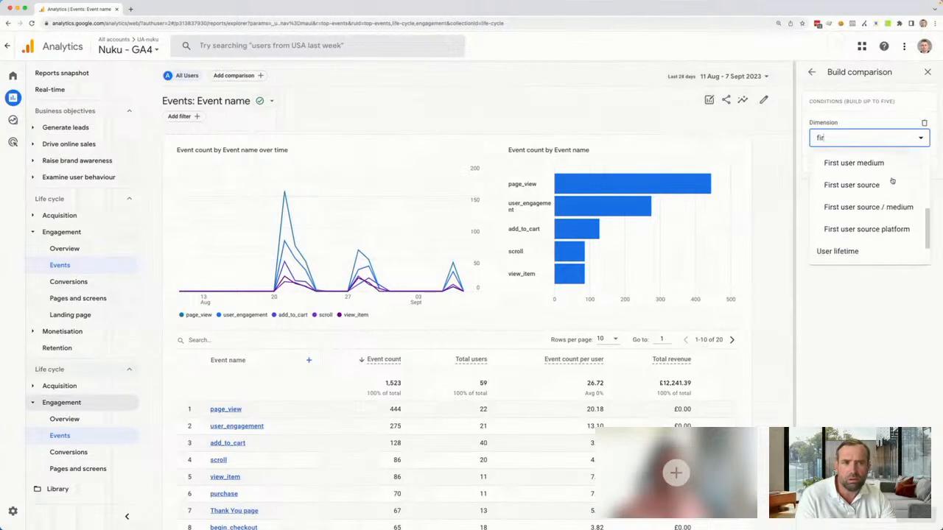
click(865, 282)
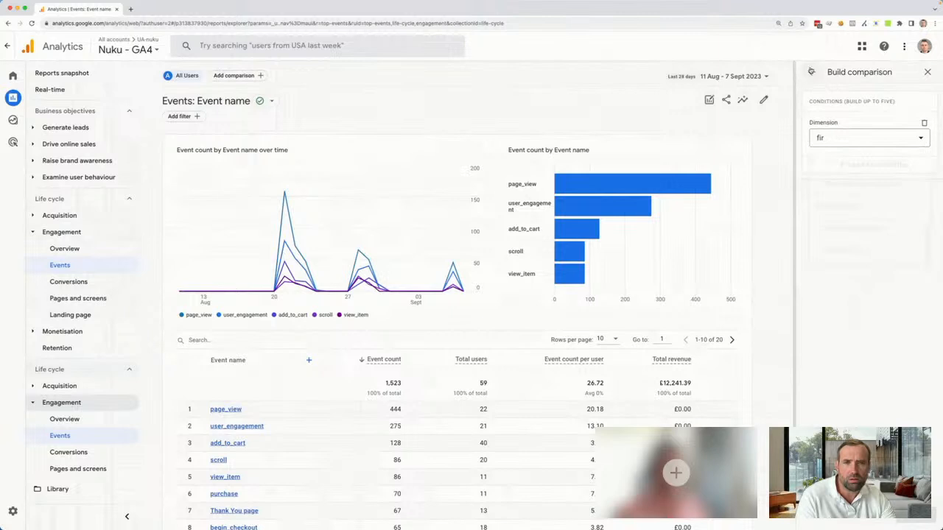
click(811, 71)
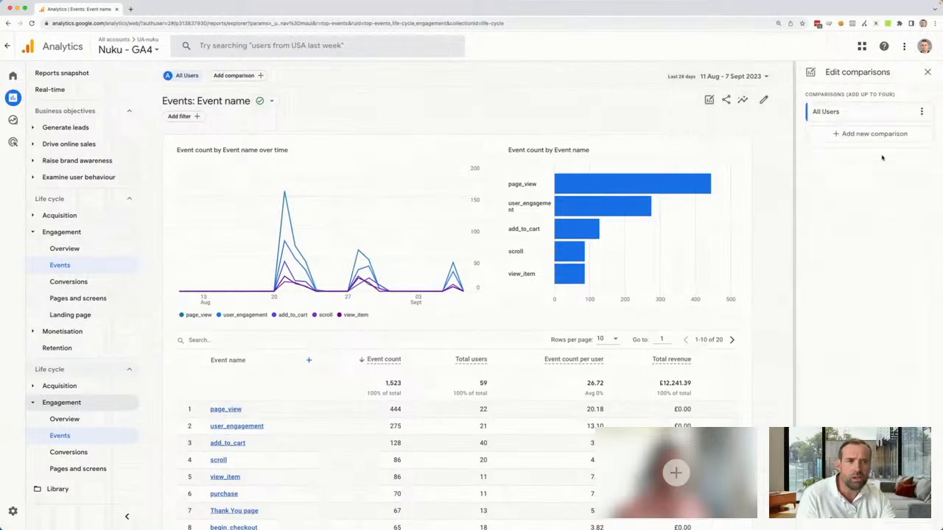
click(928, 73)
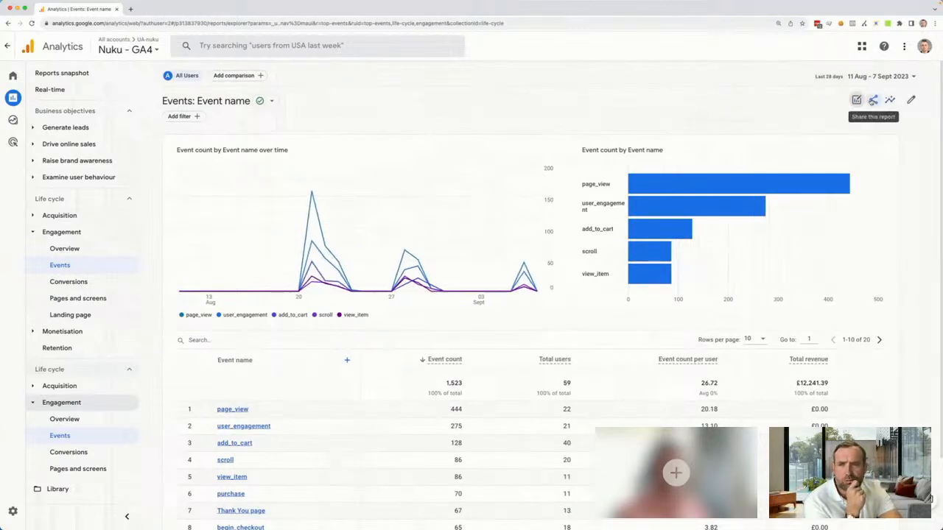
Check the filter builder in the Events report's customisation settings, then return to the report without adding a filter
click(912, 100)
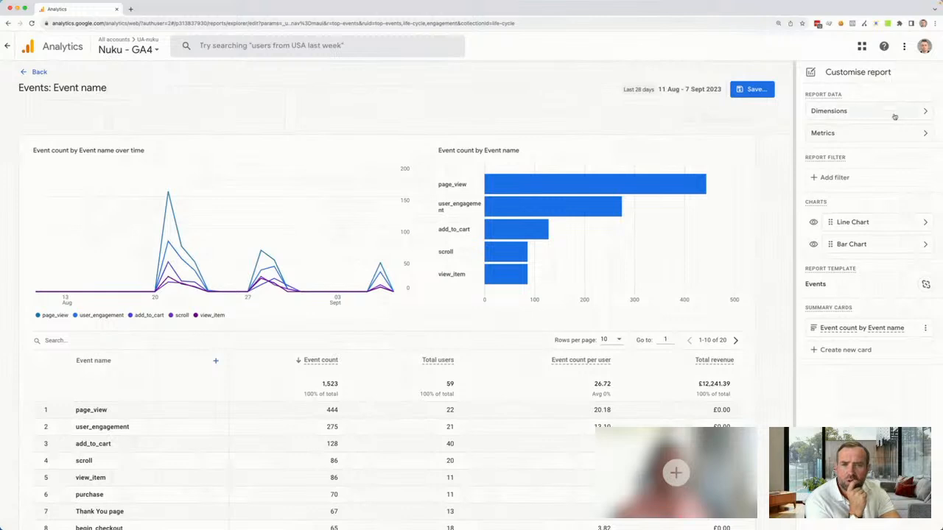
click(835, 176)
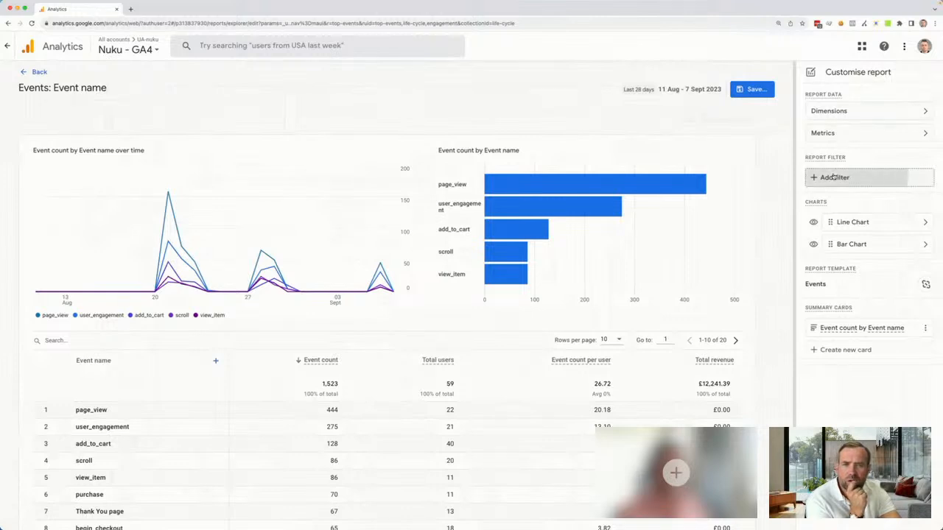
click(869, 137)
click(853, 277)
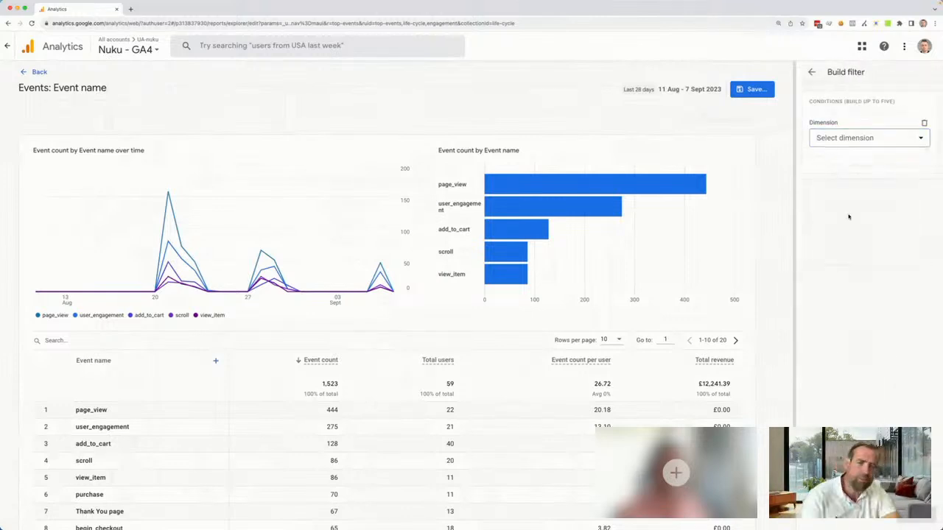
click(812, 72)
click(35, 69)
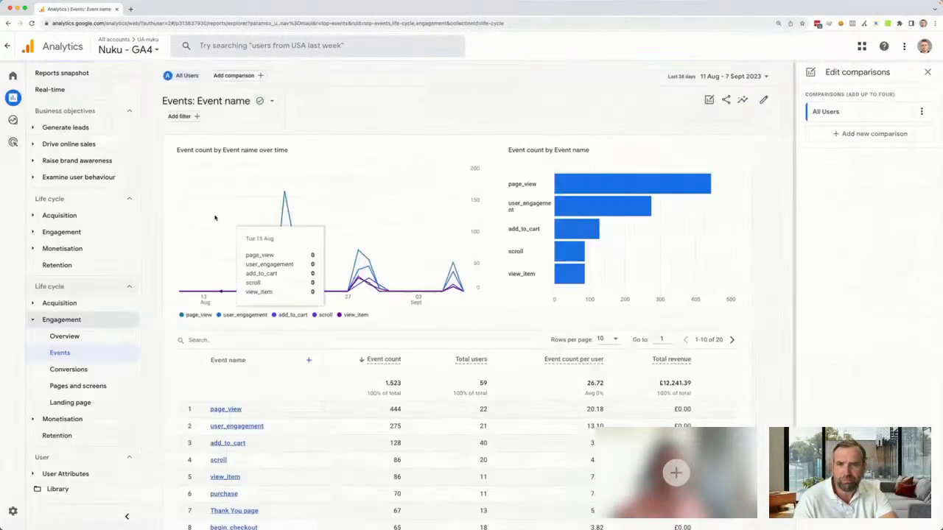
click(928, 72)
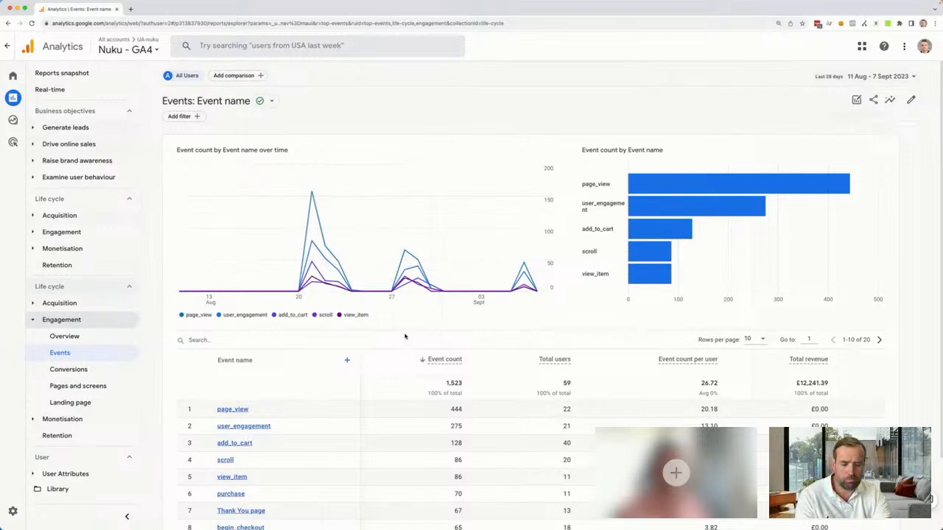
scroll(385, 330, down, 3)
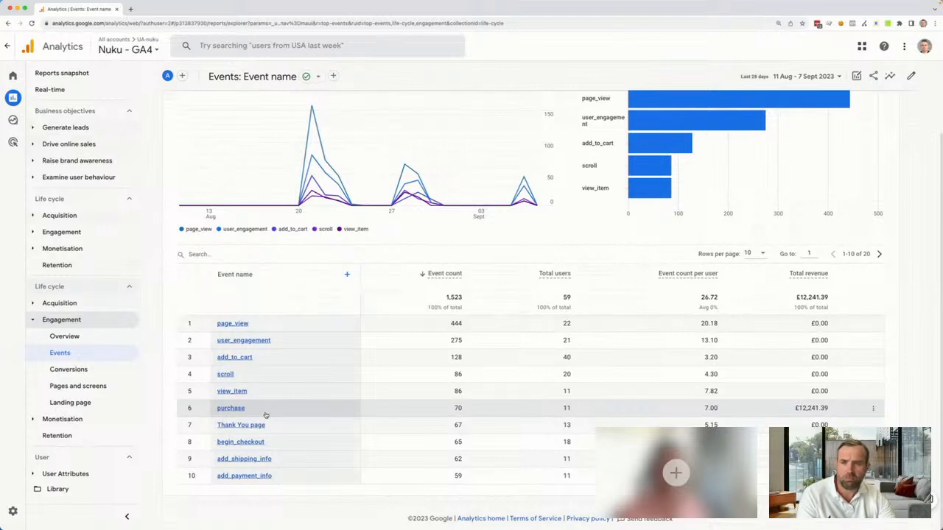
key(F4)
key(Escape)
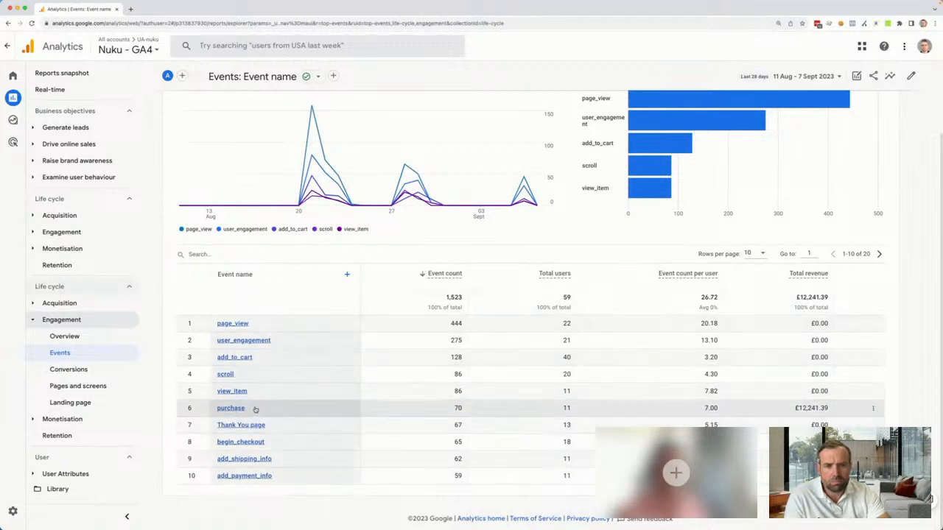
scroll(413, 301, up, 3)
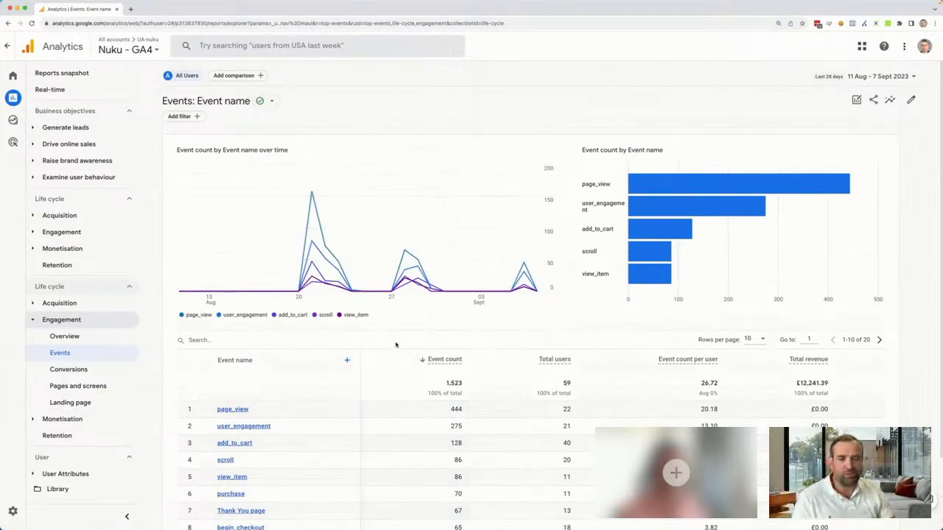
View the most recently modified traffic acquisition exploration, then return to the Events report under Life cycle Engagement
click(13, 120)
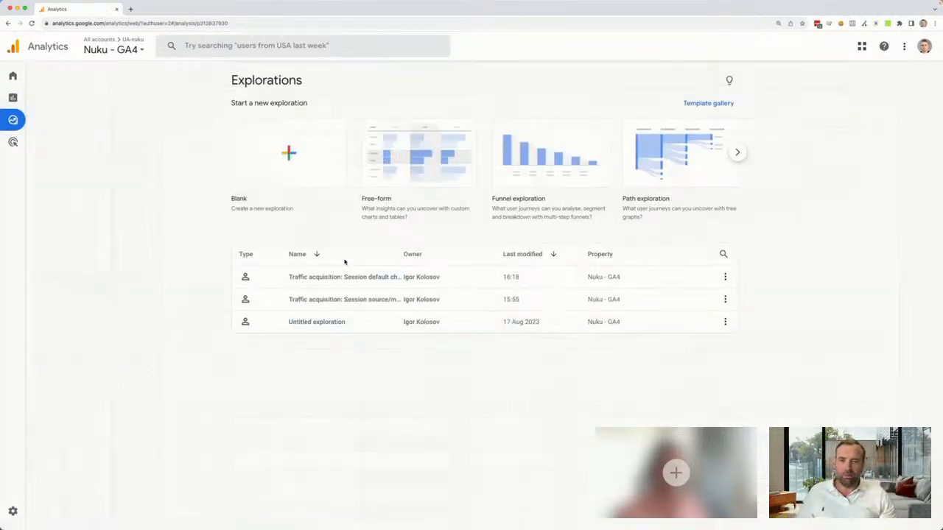
click(358, 276)
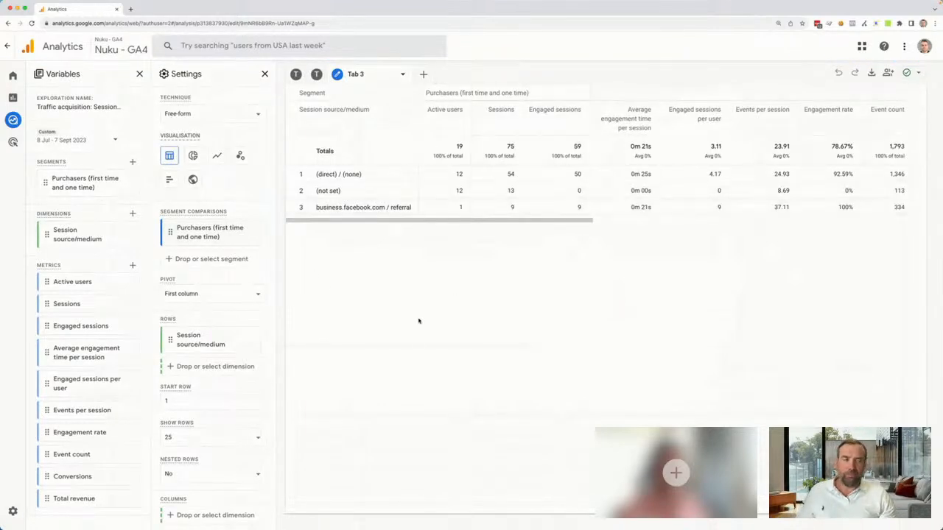
click(22, 98)
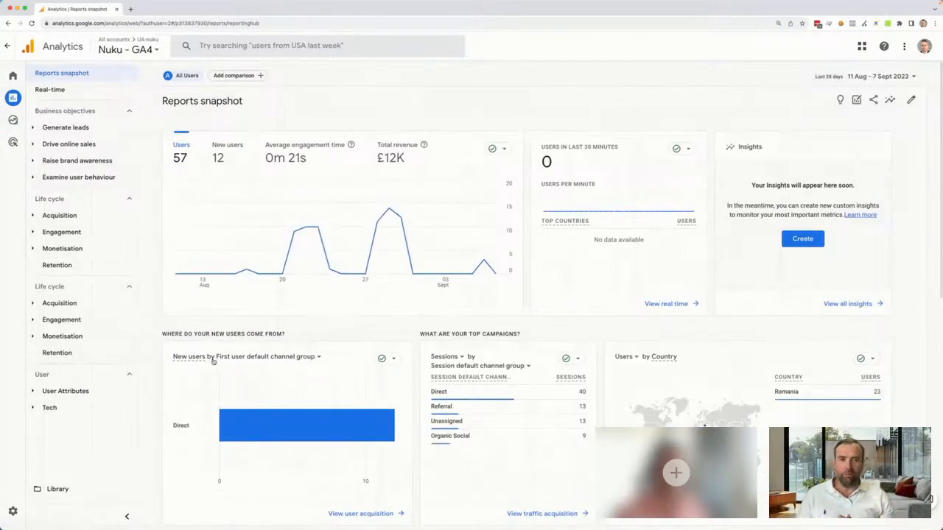
click(35, 233)
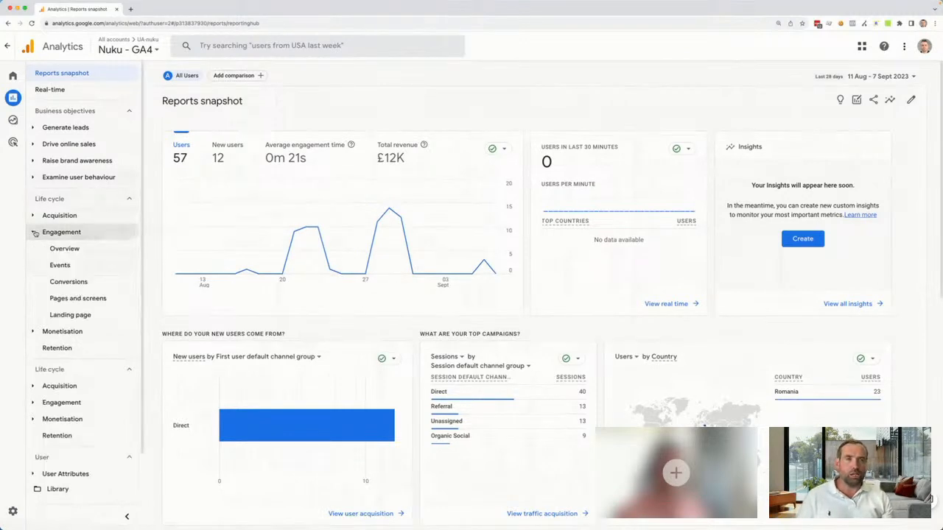
click(63, 267)
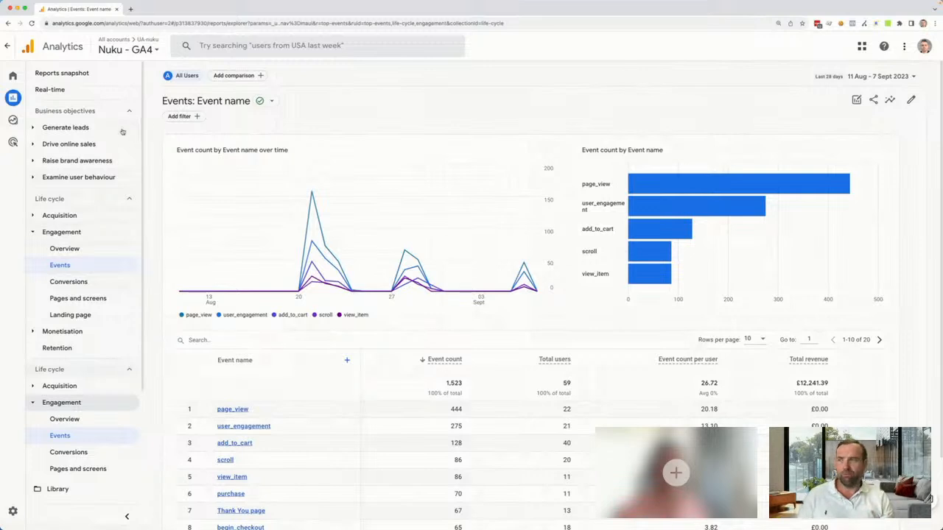
Open the Traffic acquisition report under Life cycle and add Affiliation as its secondary dimension
click(37, 219)
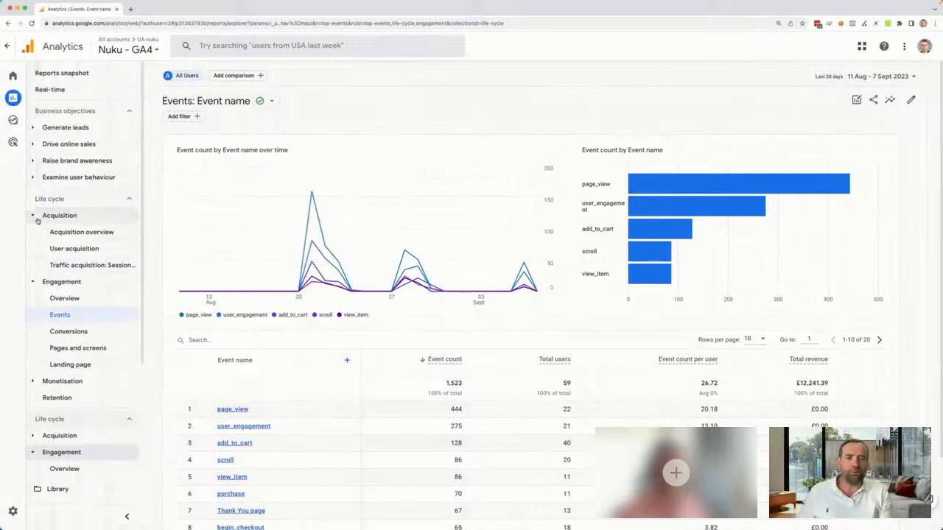
click(77, 266)
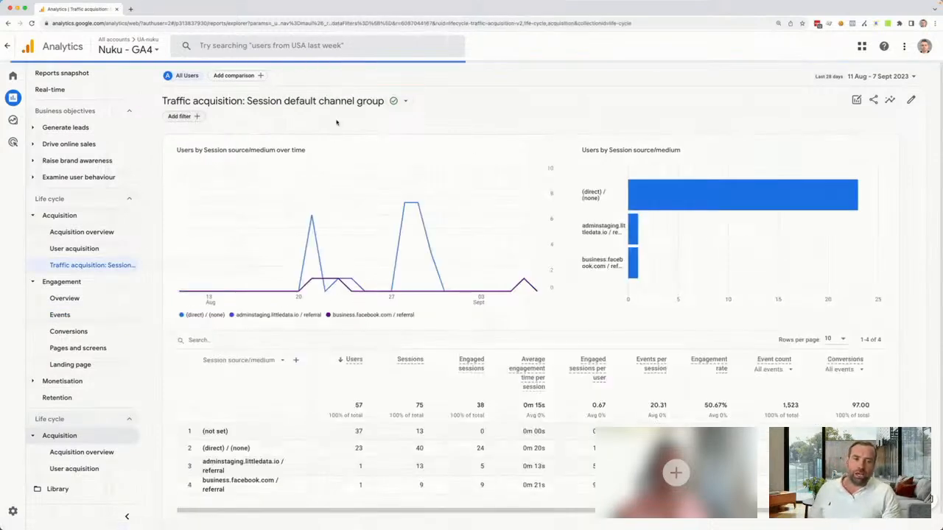
click(296, 361)
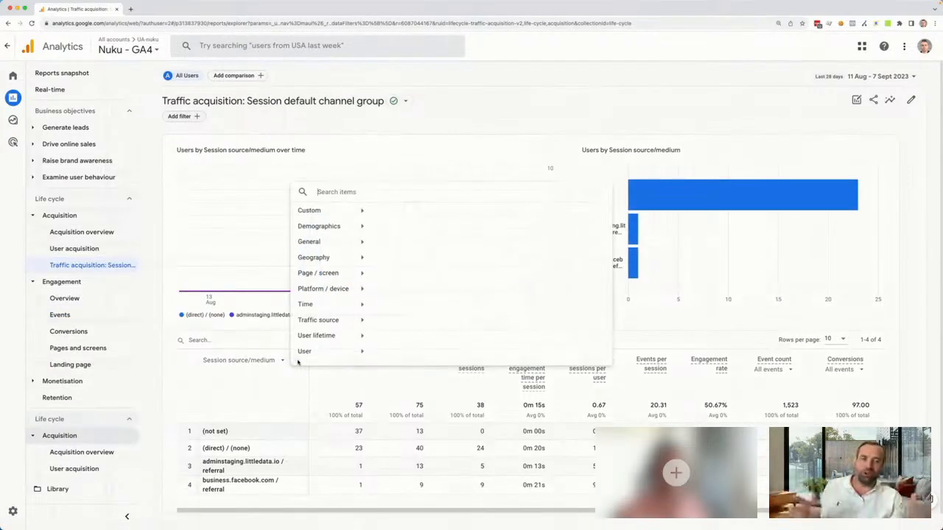
text(aff)
click(393, 229)
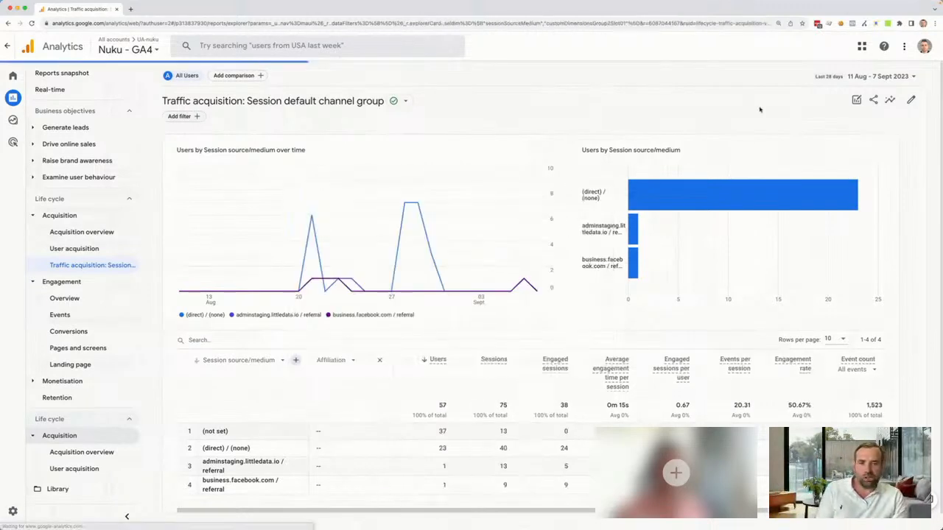
Set the report's date range to 1 May – 7 Sept 2023 and apply it
click(869, 76)
scroll(810, 176, up, 5)
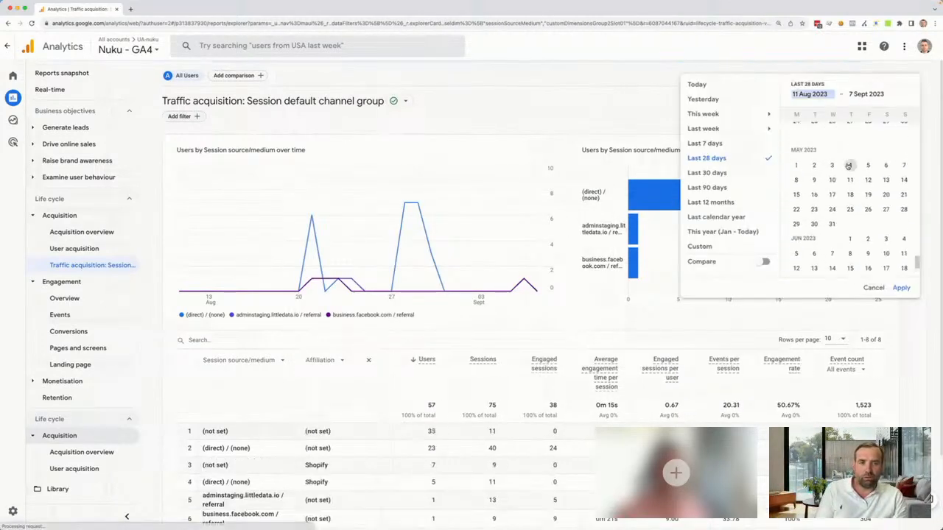
click(798, 166)
click(901, 287)
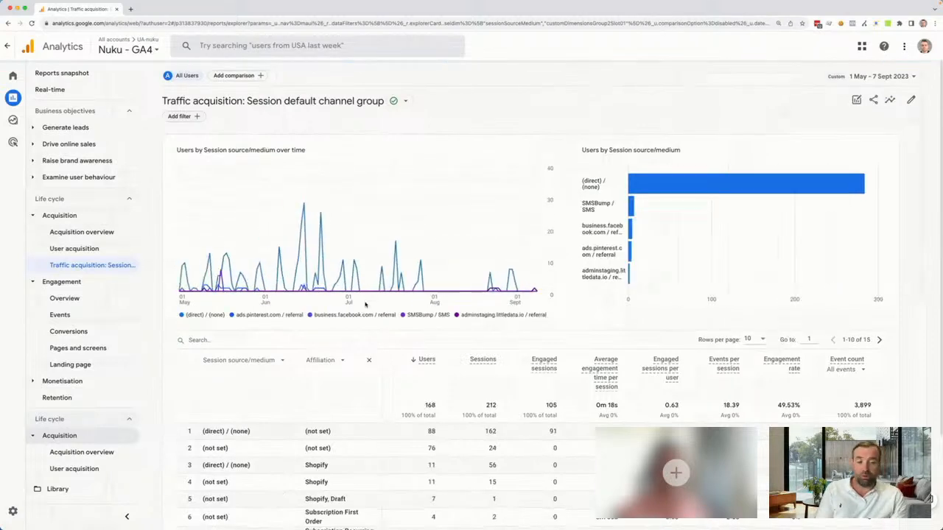
Show 50 rows per page in the traffic acquisition table and review the Affiliation values by session source/medium
scroll(366, 305, down, 2)
scroll(364, 304, down, 1)
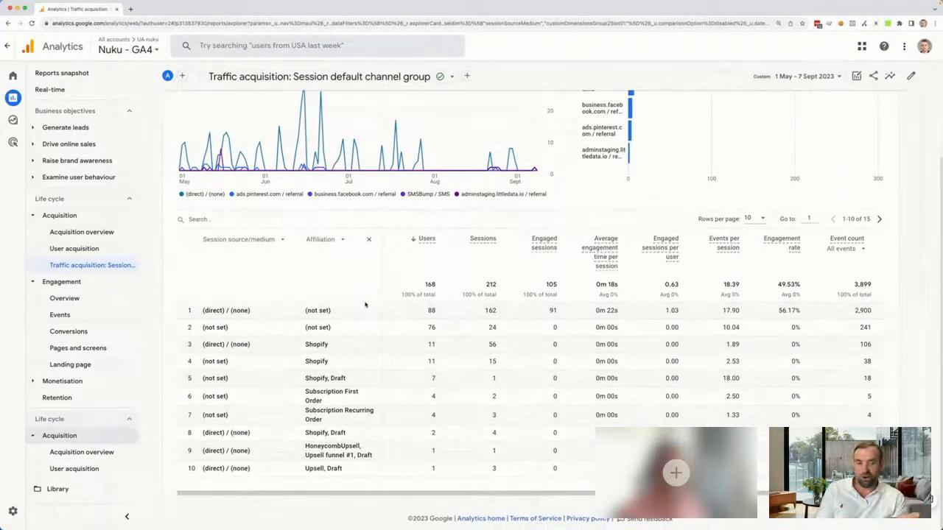
click(755, 219)
click(748, 253)
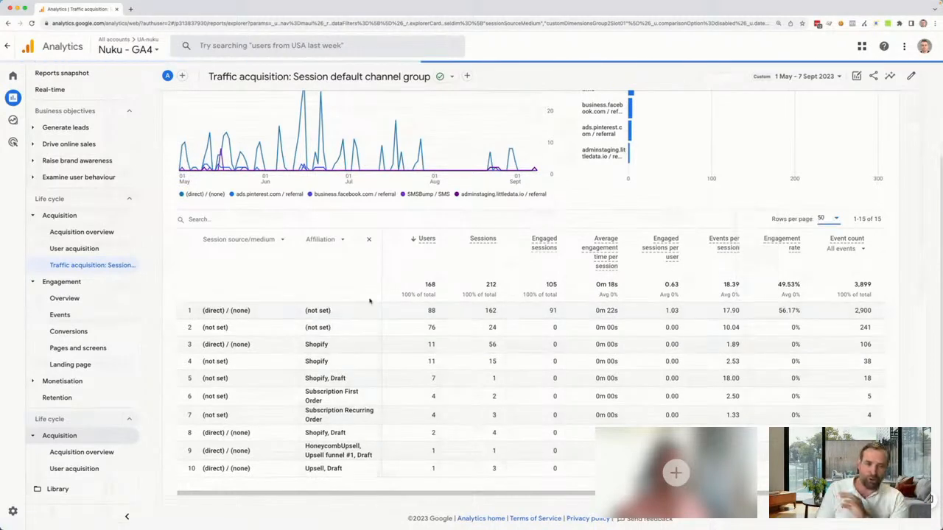
scroll(361, 326, down, 3)
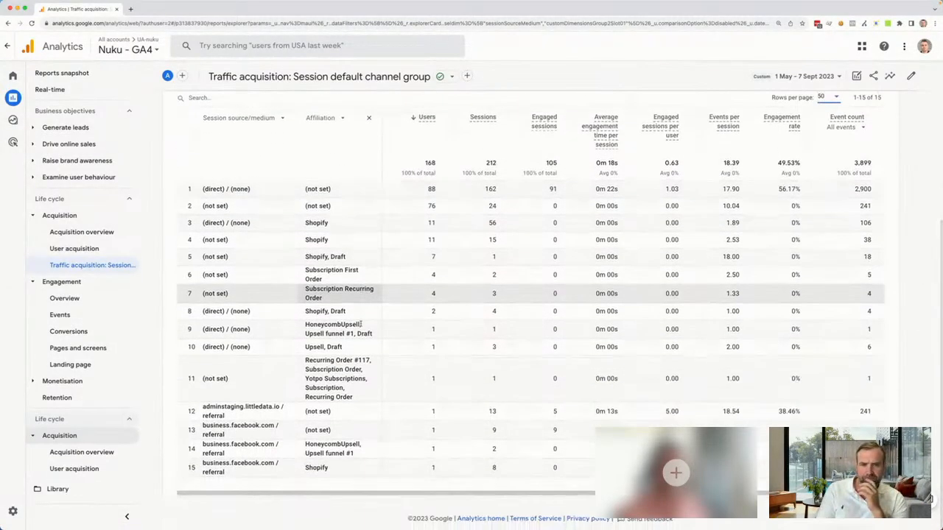